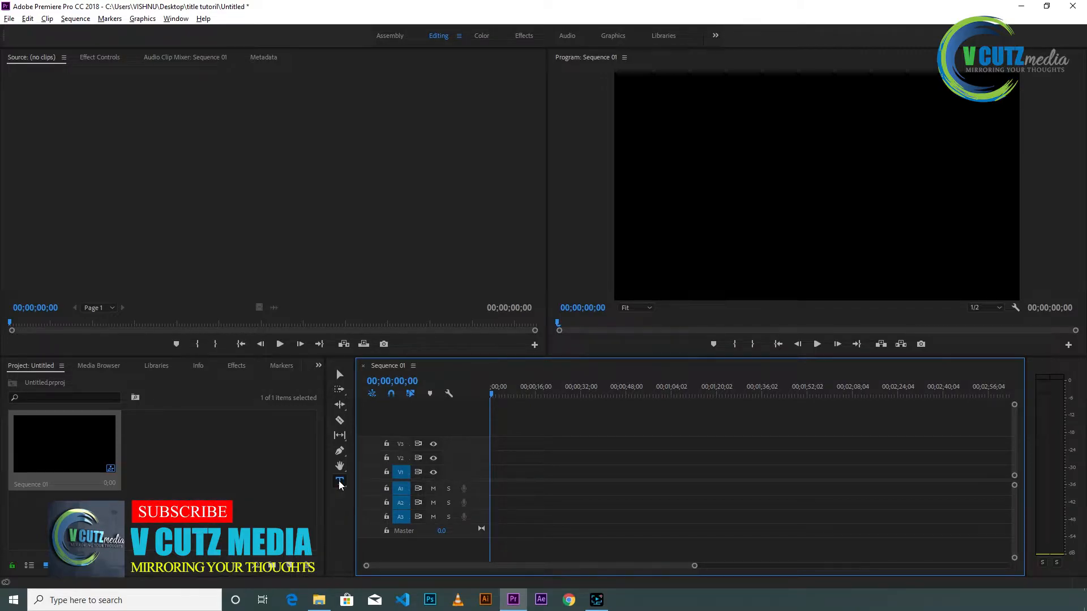
- Add a text title reading "ADOBE PREMIERE" to the sequence, starting in the upper-left area of the program frame
{"action": "left_click", "coordinate": [340, 482]}
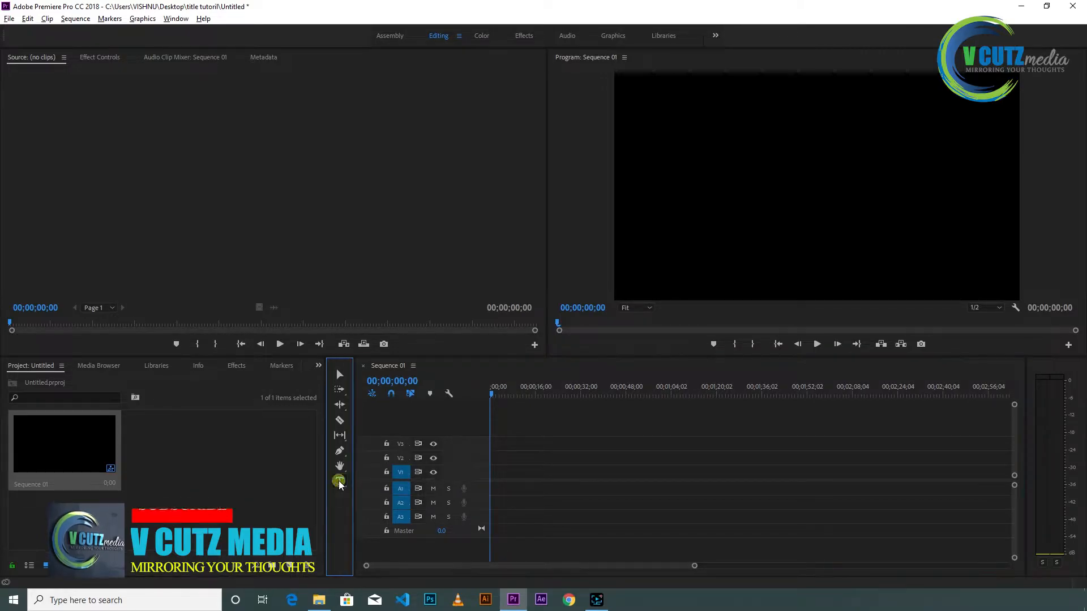
{"action": "left_click", "coordinate": [702, 178]}
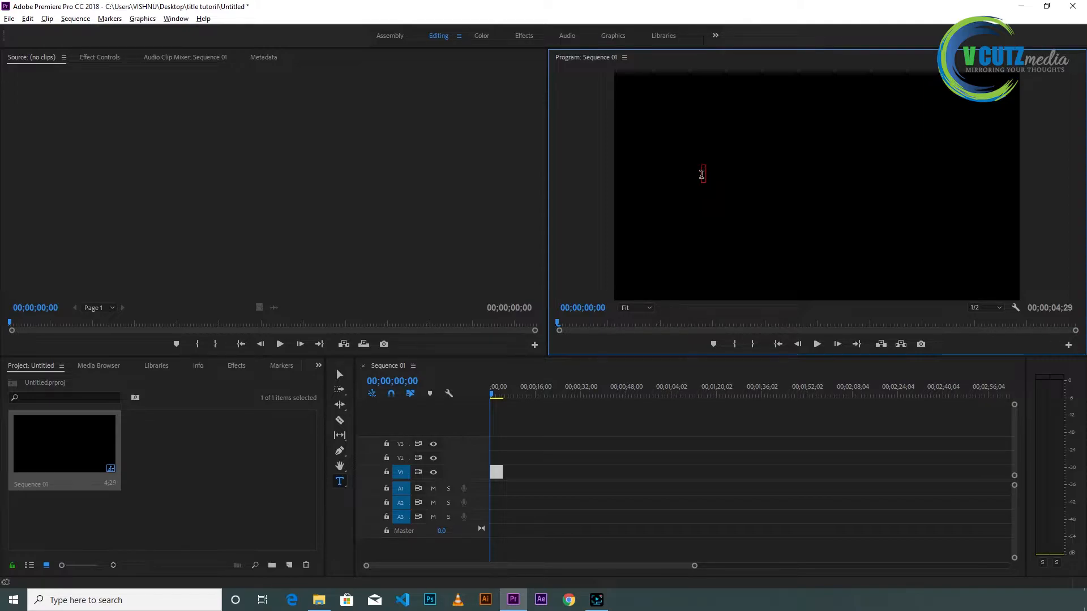
{"action": "type", "text": "ADOBE PR"}
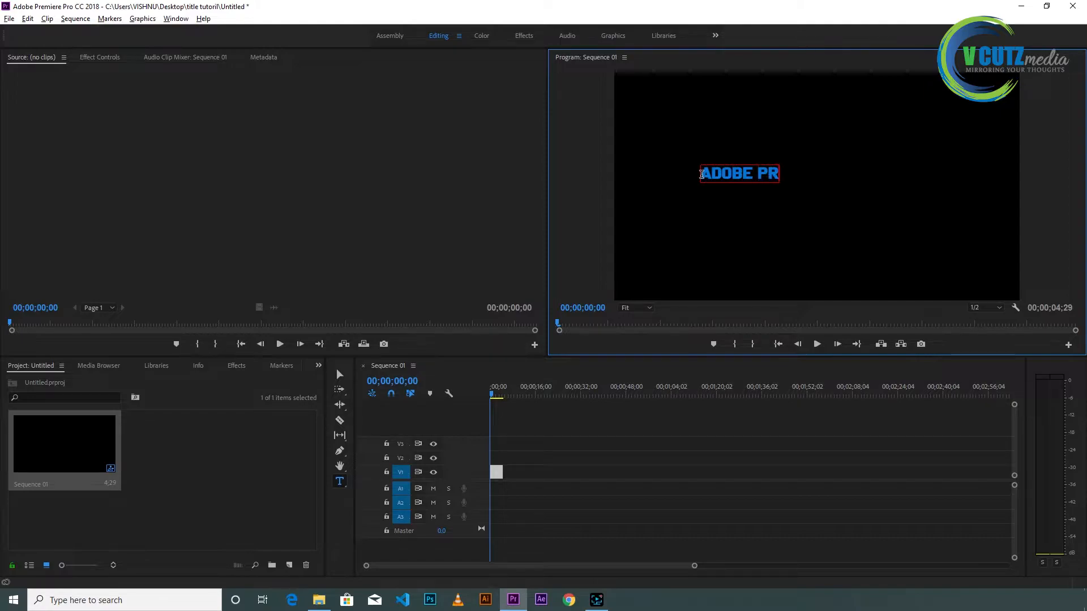
{"action": "type", "text": "EMIERE"}
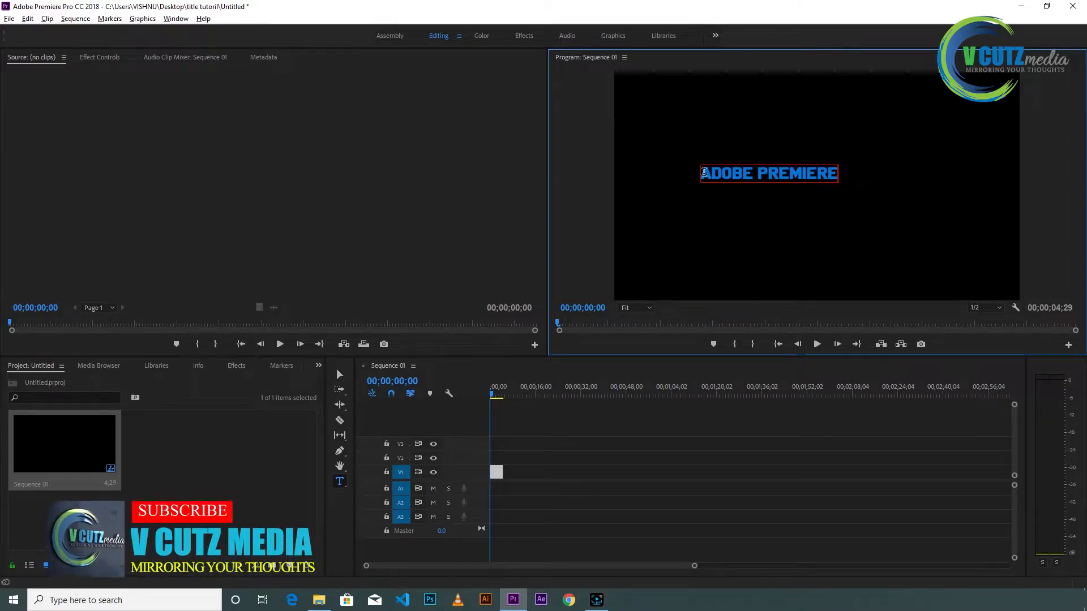
- Select the entire ADOBE PREMIERE text and show the effect controls of its graphic clip
{"action": "left_click_drag", "start_coordinate": [704, 173], "coordinate": [836, 175]}
{"action": "double_click", "coordinate": [778, 172]}
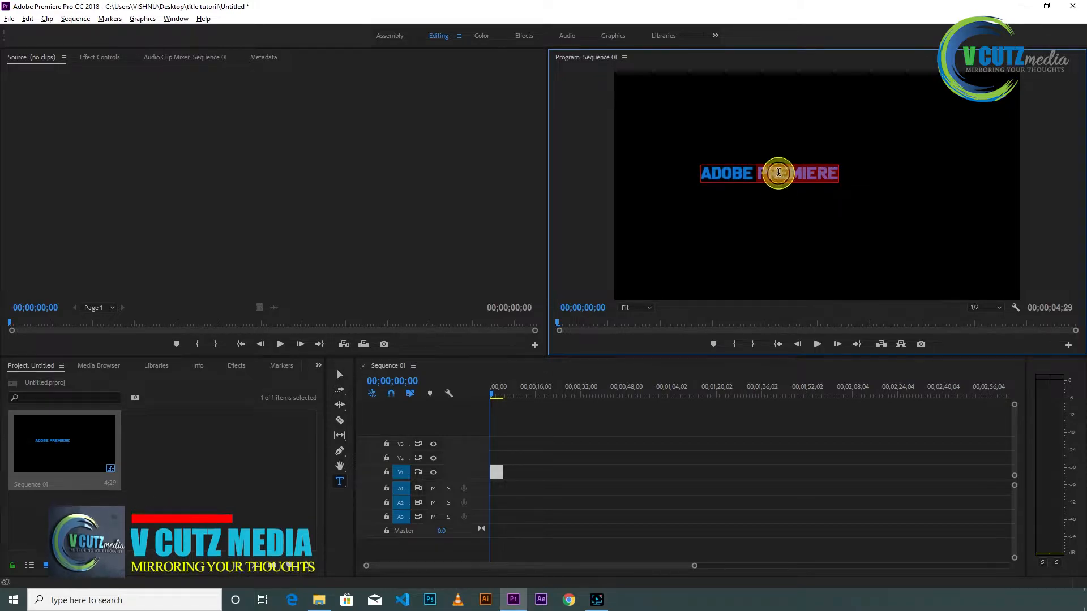
{"action": "left_click", "coordinate": [778, 172]}
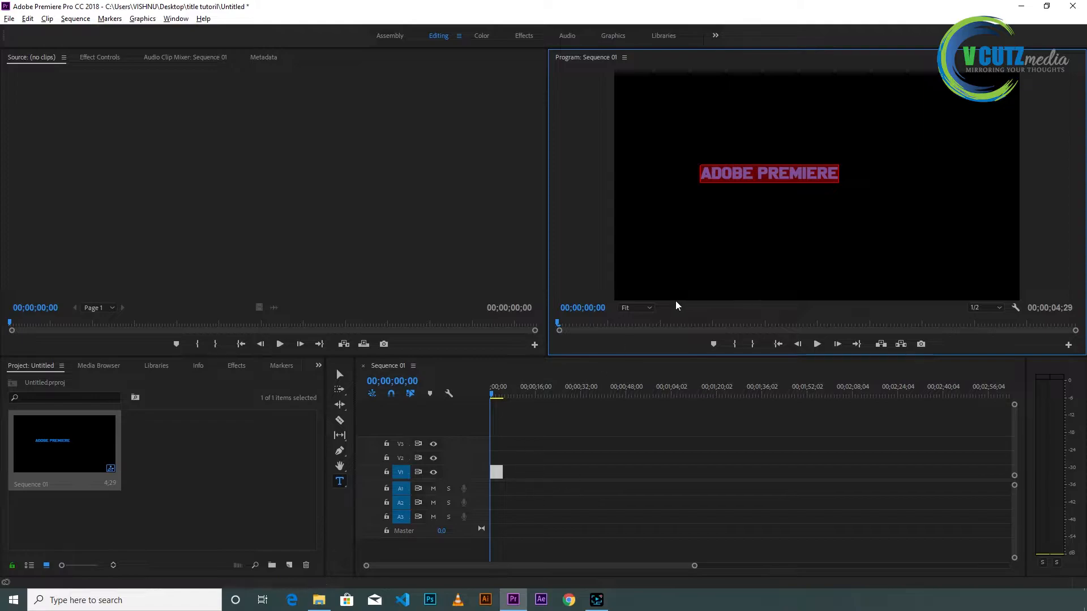
{"action": "double_click", "coordinate": [499, 474]}
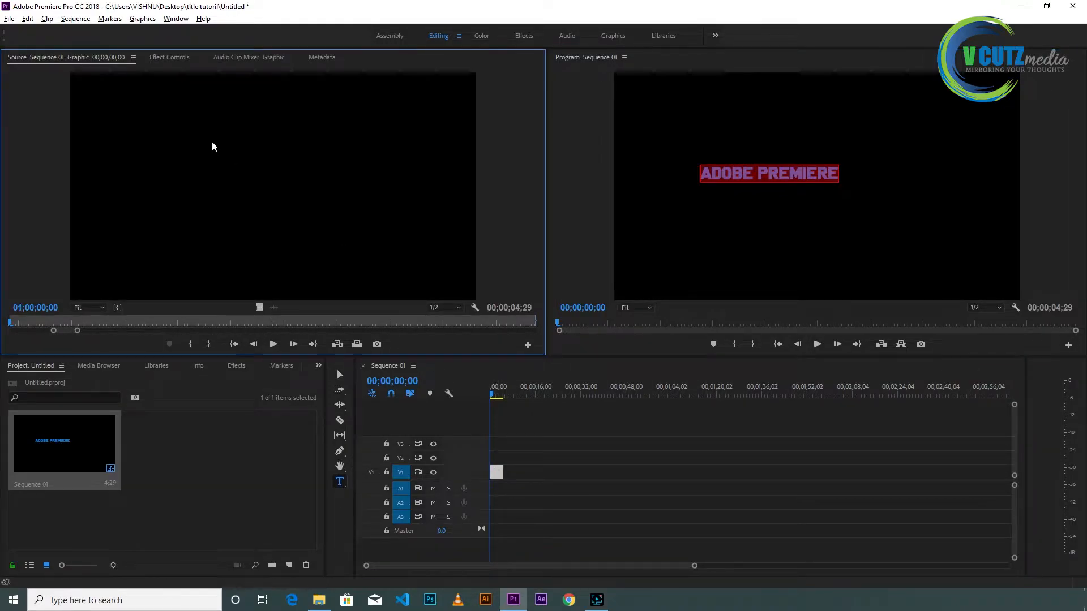
{"action": "left_click", "coordinate": [163, 58]}
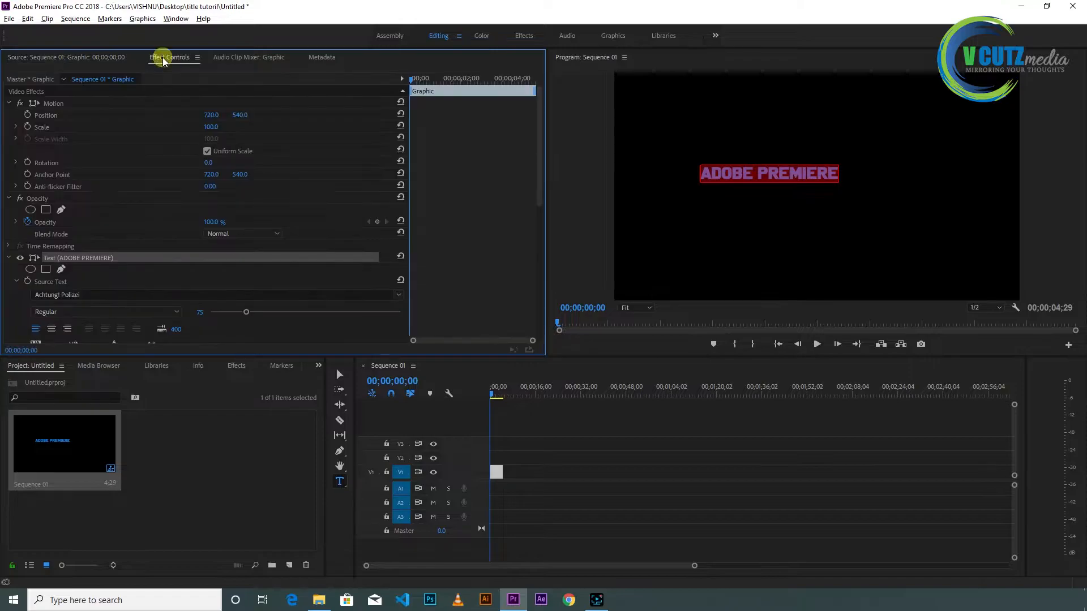
- Examine the title's source text and appearance settings, including the list of available fonts
{"action": "scroll", "coordinate": [471, 208], "scroll_direction": "down", "scroll_amount": 5}
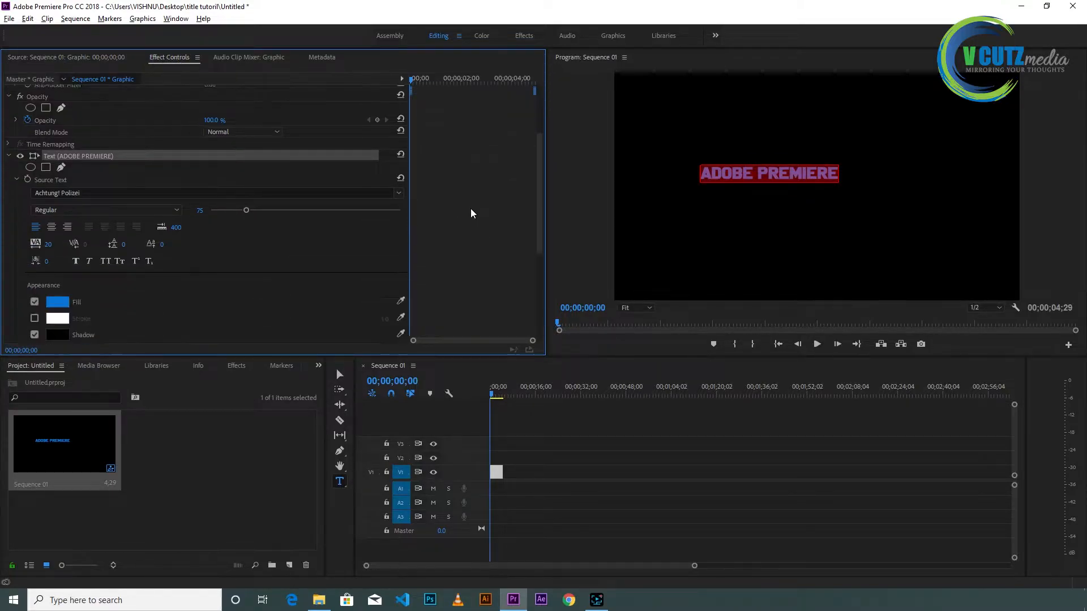
{"action": "scroll", "coordinate": [490, 229], "scroll_direction": "up", "scroll_amount": 2}
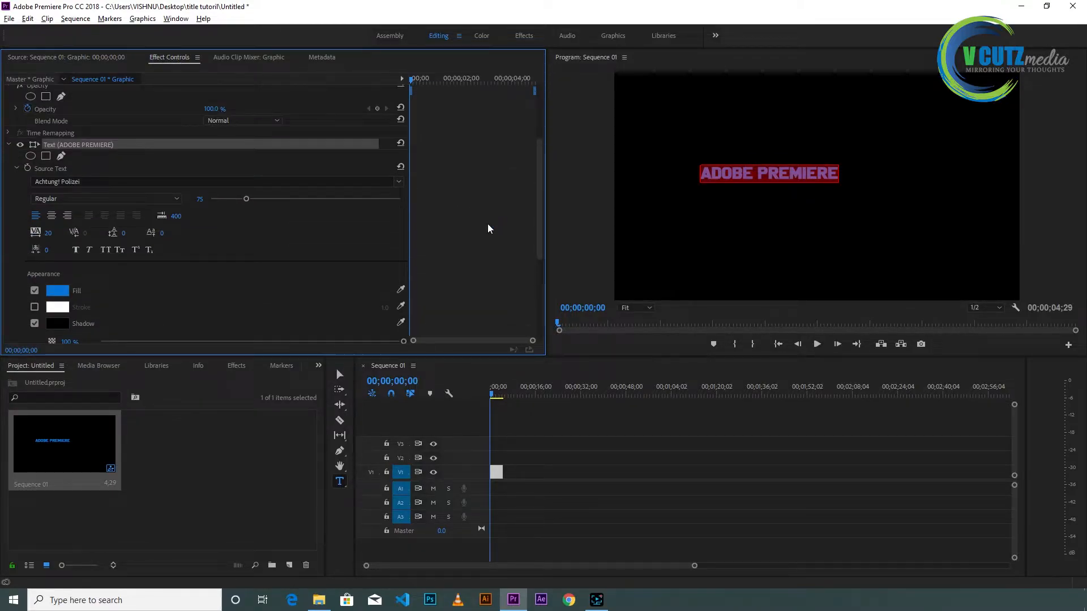
{"action": "scroll", "coordinate": [281, 267], "scroll_direction": "down", "scroll_amount": 2}
{"action": "scroll", "coordinate": [283, 266], "scroll_direction": "down", "scroll_amount": 1}
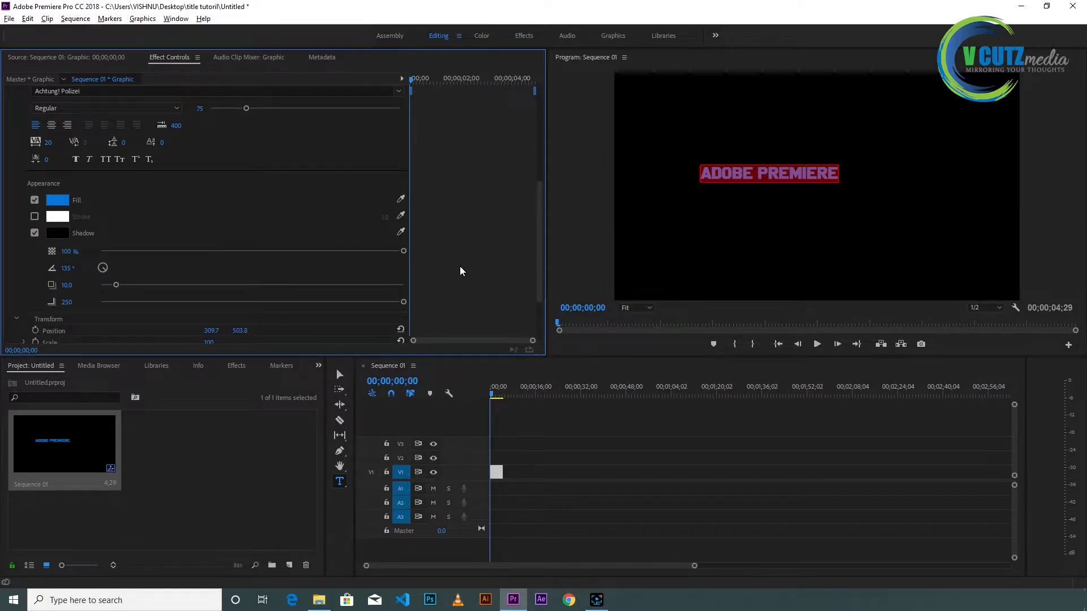
{"action": "scroll", "coordinate": [460, 266], "scroll_direction": "down", "scroll_amount": 1}
{"action": "scroll", "coordinate": [229, 187], "scroll_direction": "up", "scroll_amount": 3}
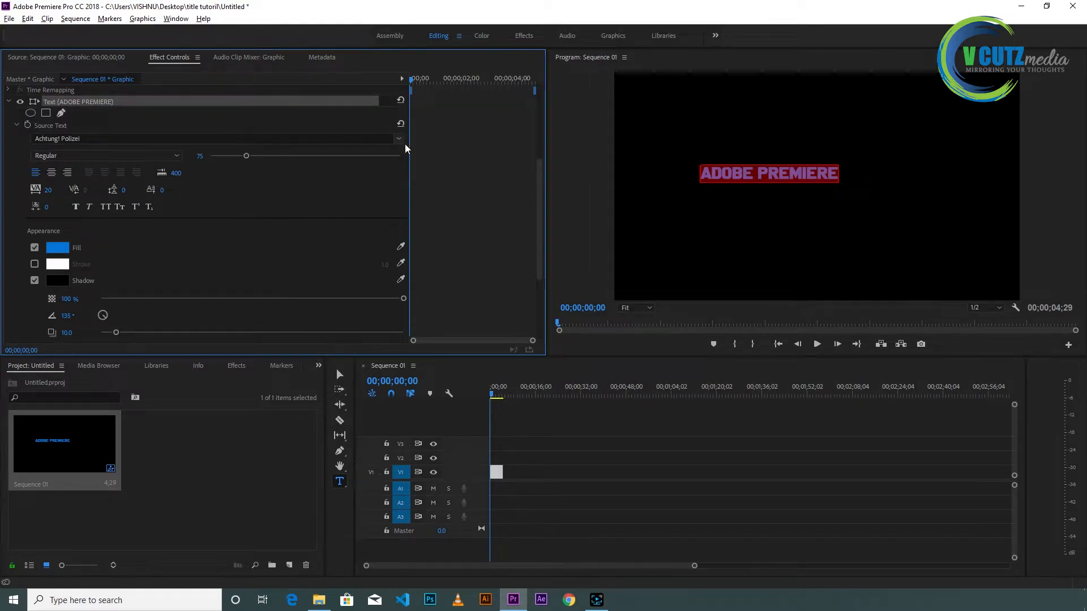
{"action": "left_click", "coordinate": [399, 138]}
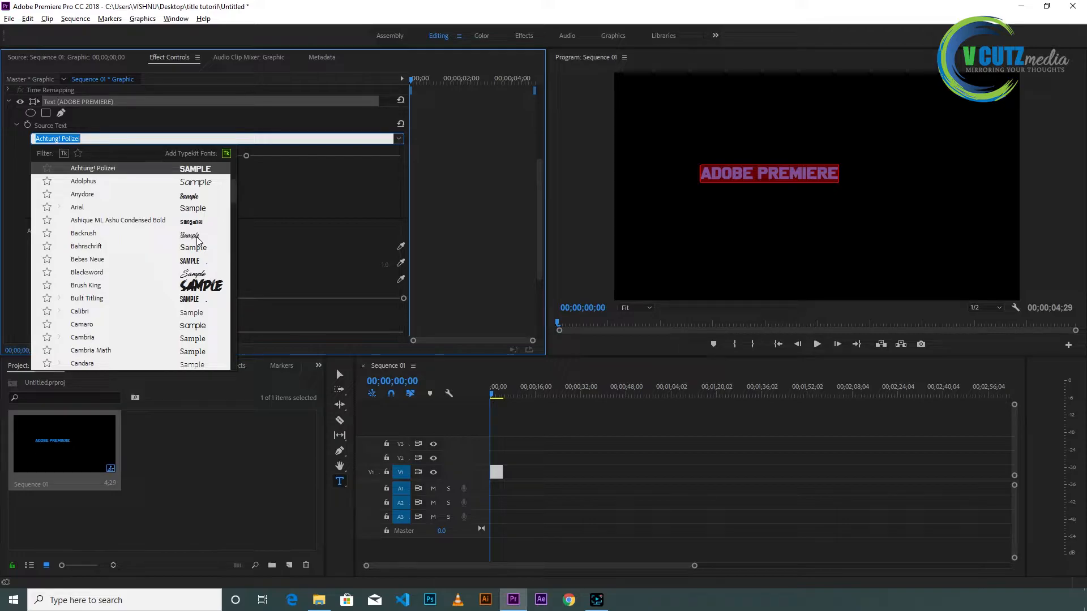
{"action": "scroll", "coordinate": [176, 277], "scroll_direction": "down", "scroll_amount": 3}
{"action": "scroll", "coordinate": [177, 277], "scroll_direction": "up", "scroll_amount": 4}
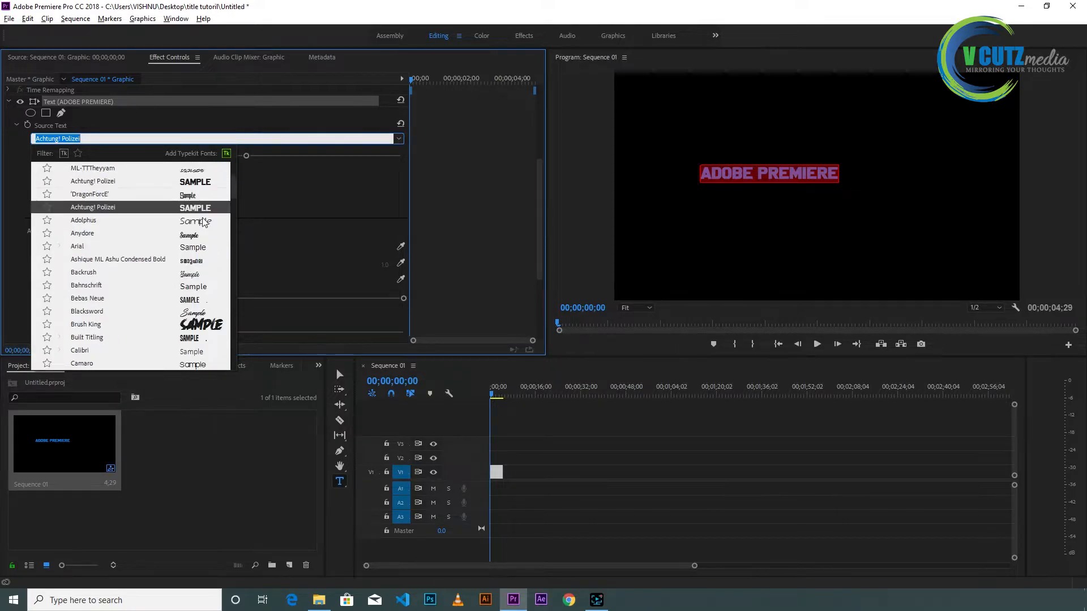
{"action": "left_click", "coordinate": [468, 153]}
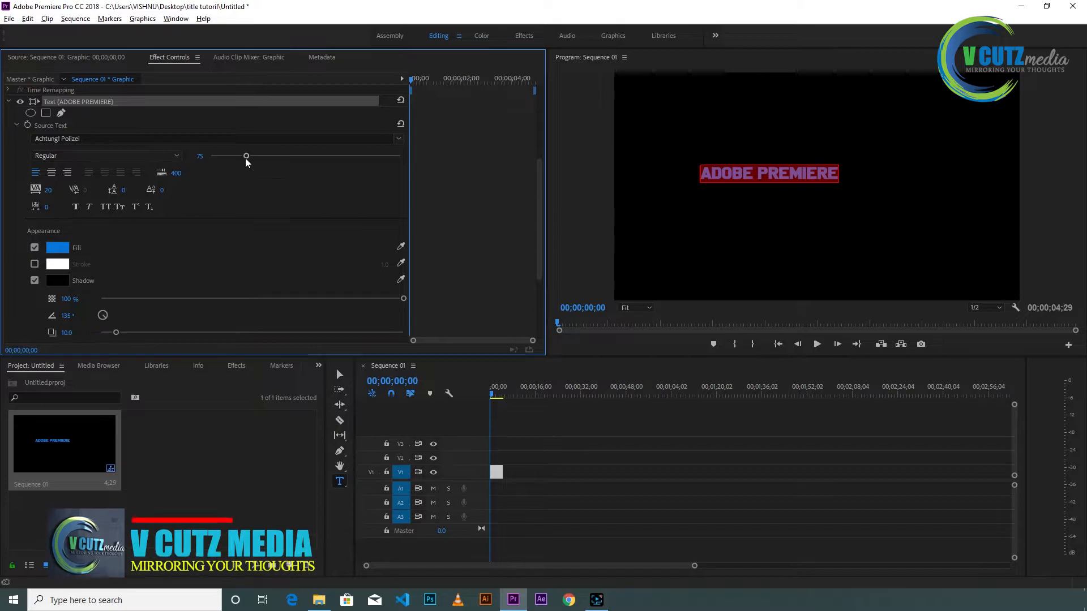
- Increase the title's font size to 109 and change its fill color to yellow
{"action": "scroll", "coordinate": [274, 199], "scroll_direction": "up", "scroll_amount": 1}
{"action": "left_click_drag", "start_coordinate": [246, 190], "coordinate": [263, 190]}
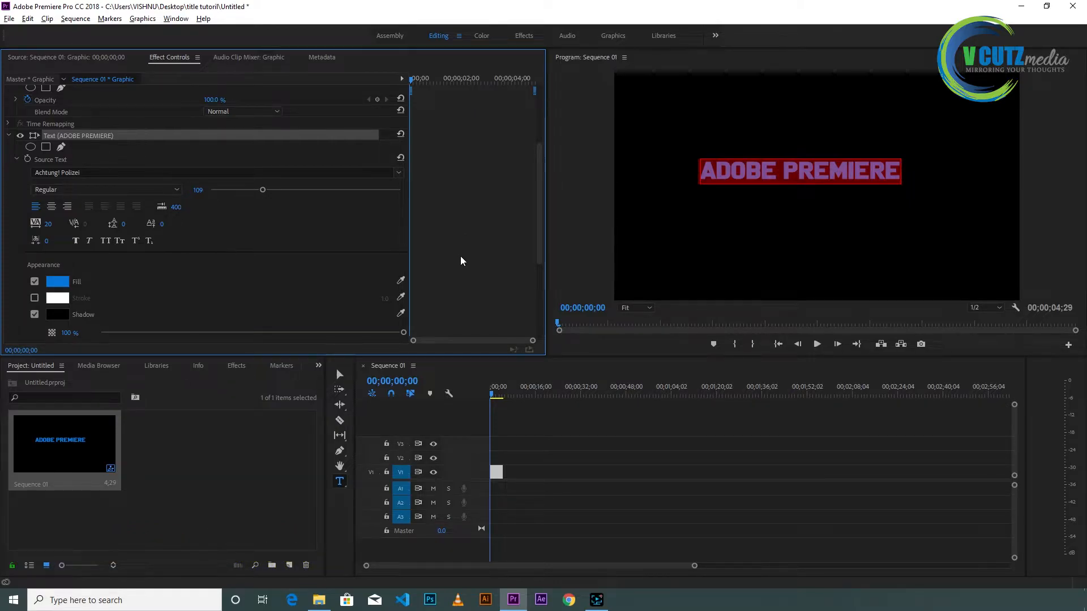
{"action": "scroll", "coordinate": [262, 286], "scroll_direction": "down", "scroll_amount": 1}
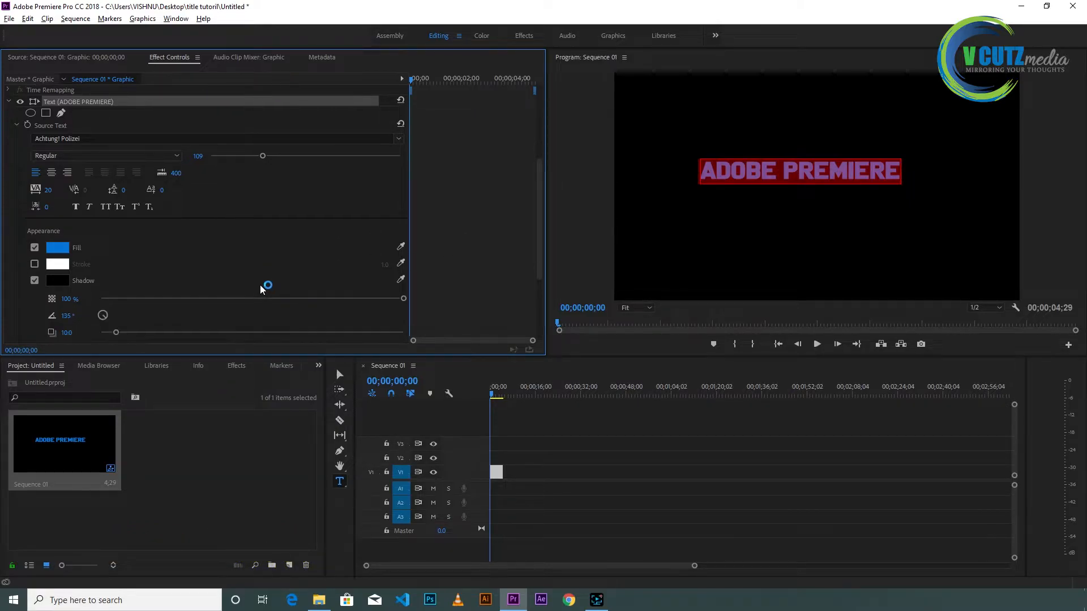
{"action": "left_click", "coordinate": [58, 247]}
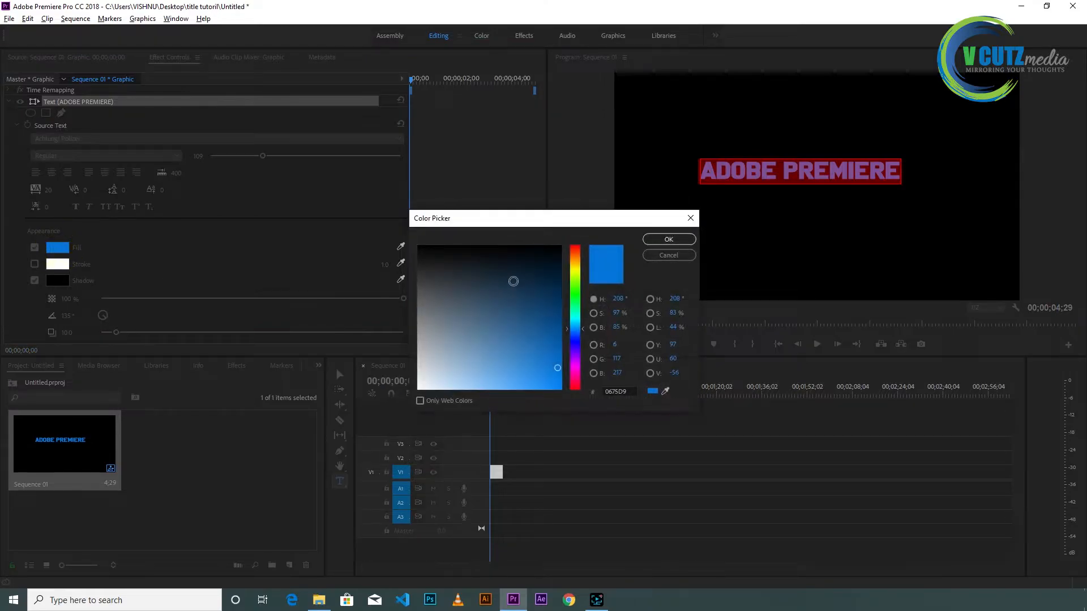
{"action": "left_click", "coordinate": [577, 275]}
{"action": "left_click", "coordinate": [669, 239]}
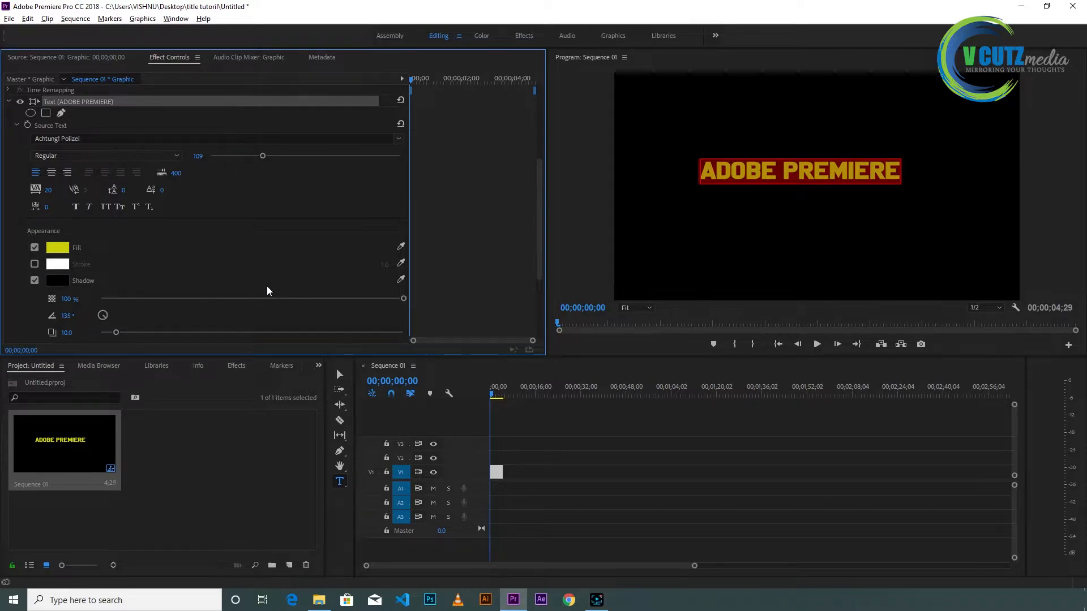
- Review the title's shadow and transform properties
{"action": "scroll", "coordinate": [267, 286], "scroll_direction": "down", "scroll_amount": 1}
{"action": "scroll", "coordinate": [261, 256], "scroll_direction": "down", "scroll_amount": 1}
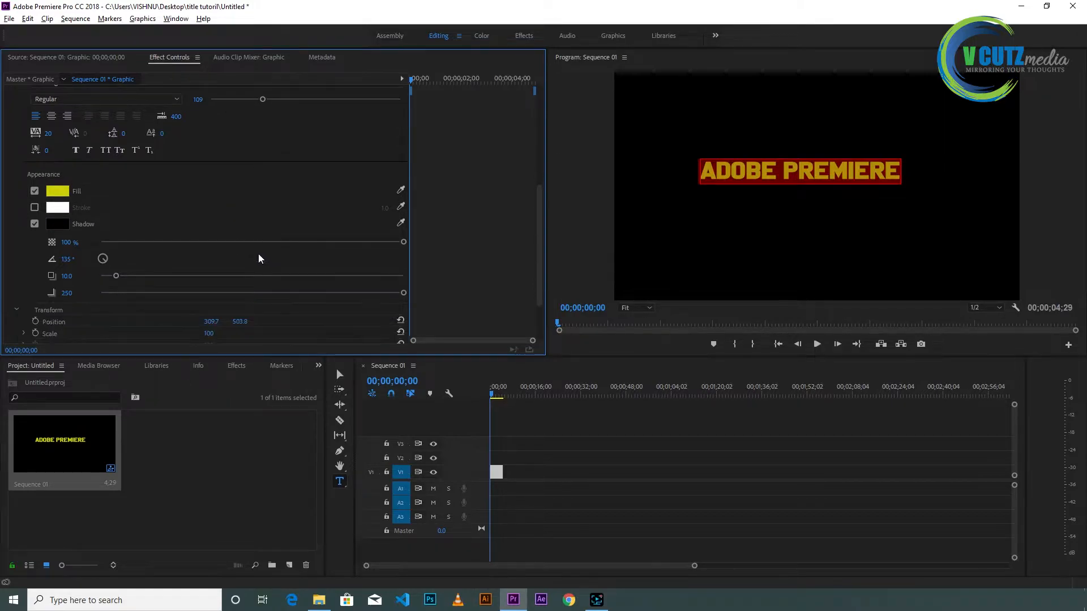
{"action": "scroll", "coordinate": [317, 277], "scroll_direction": "down", "scroll_amount": 1}
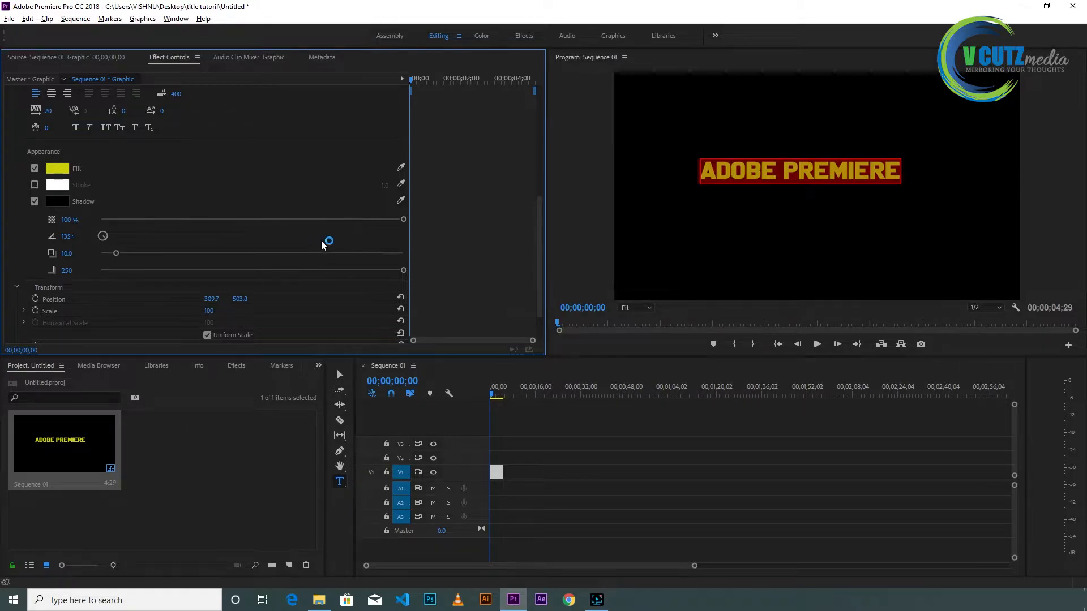
{"action": "scroll", "coordinate": [241, 256], "scroll_direction": "down", "scroll_amount": 1}
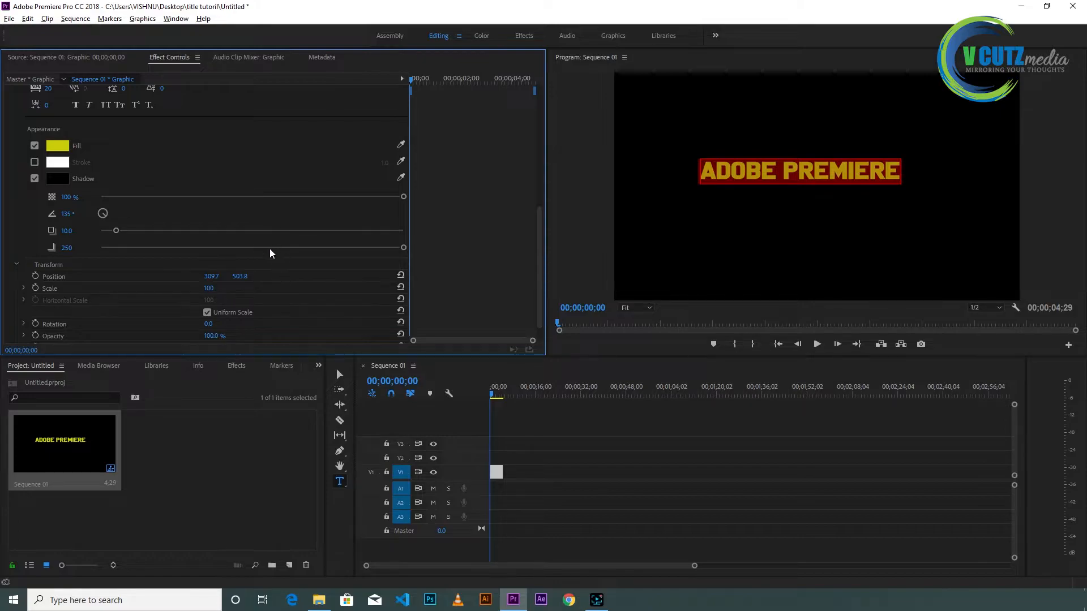
{"action": "scroll", "coordinate": [293, 314], "scroll_direction": "down", "scroll_amount": 1}
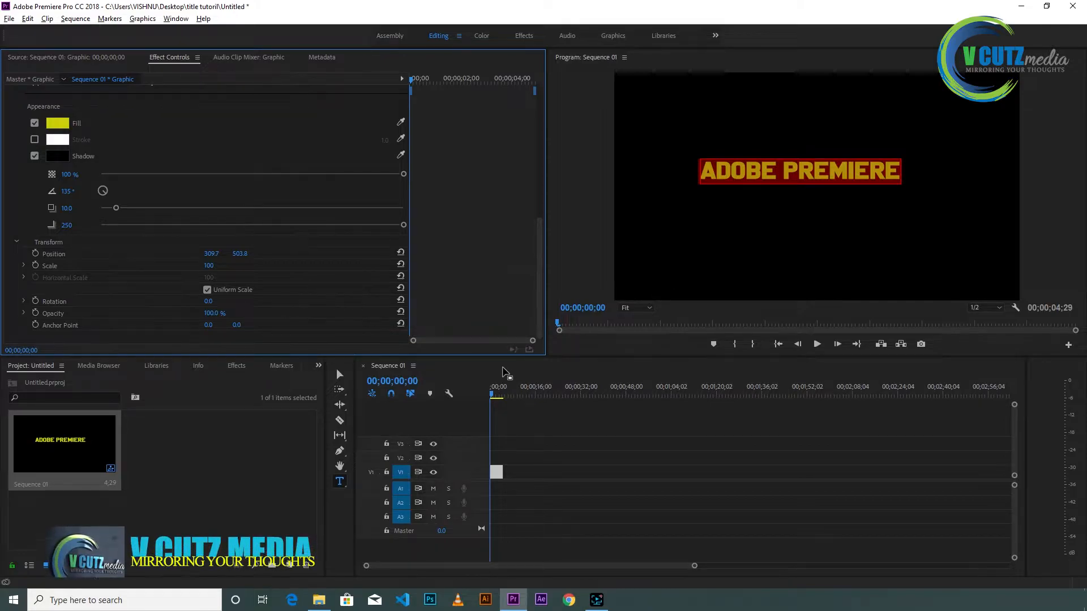
{"action": "scroll", "coordinate": [462, 251], "scroll_direction": "up", "scroll_amount": 3}
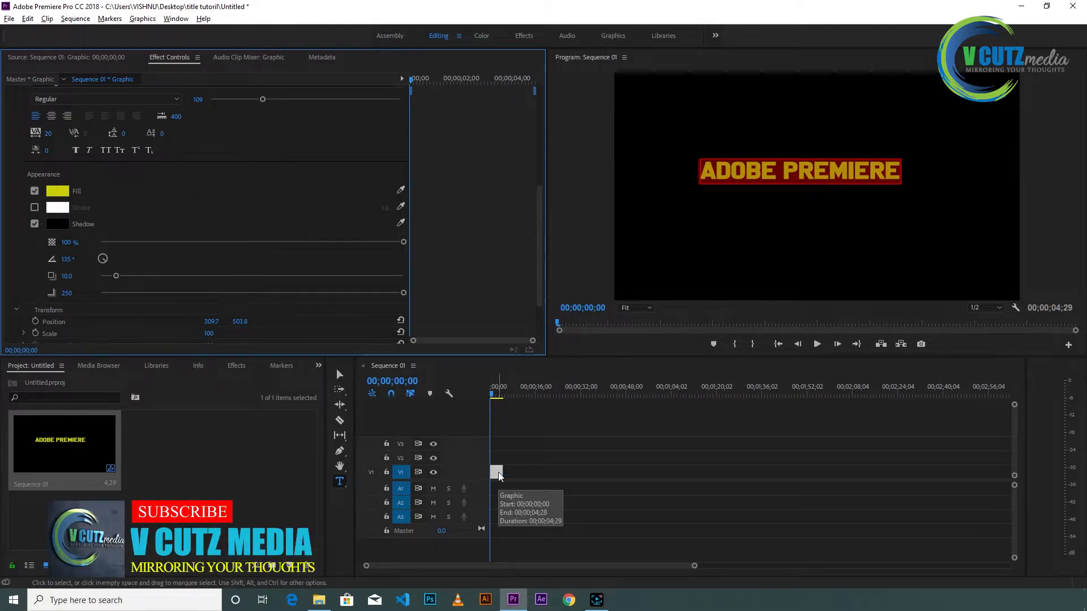
- Extend the end of the title clip to 00;00;09;17 and move the playhead to 00;00;02;06
{"action": "left_click_drag", "start_coordinate": [498, 472], "coordinate": [515, 473]}
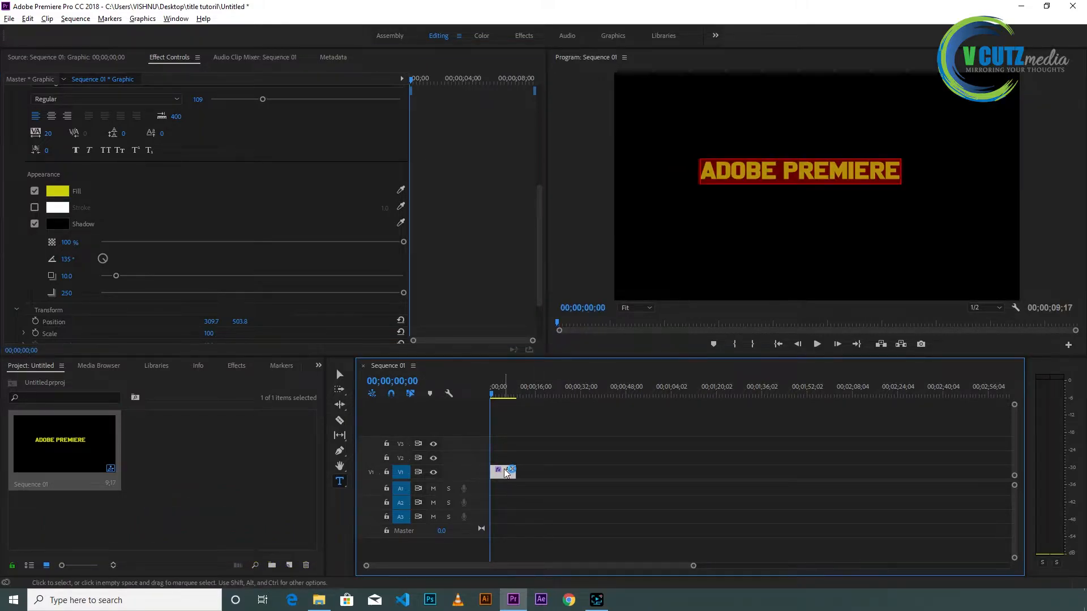
{"action": "left_click", "coordinate": [500, 394]}
{"action": "left_click_drag", "start_coordinate": [500, 395], "coordinate": [497, 395]}
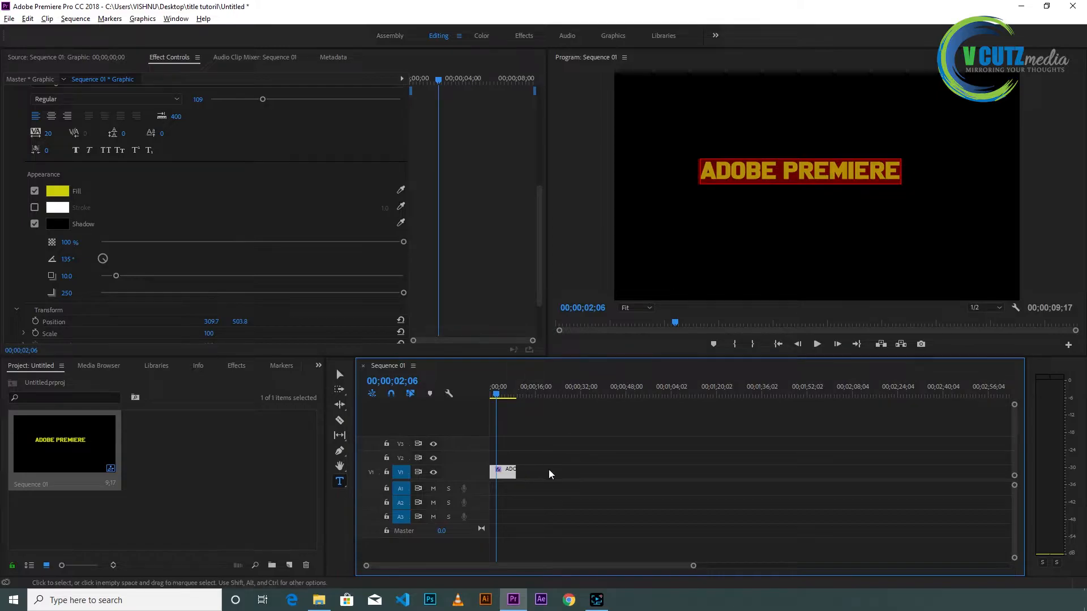
- Check which font styles are available for the title clip's current font
{"action": "left_click", "coordinate": [506, 474]}
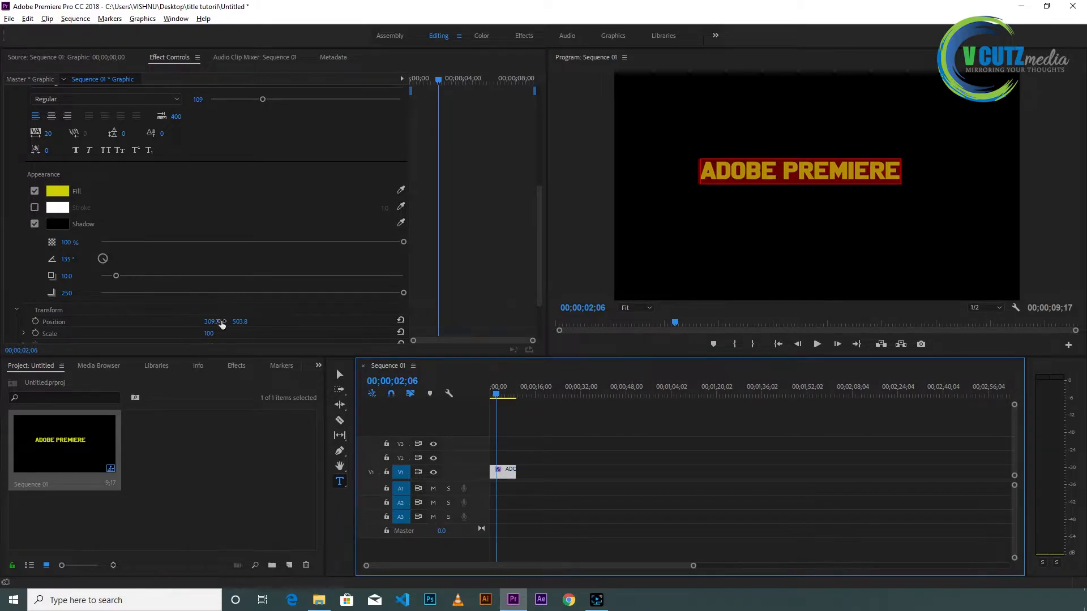
{"action": "scroll", "coordinate": [430, 230], "scroll_direction": "up", "scroll_amount": 3}
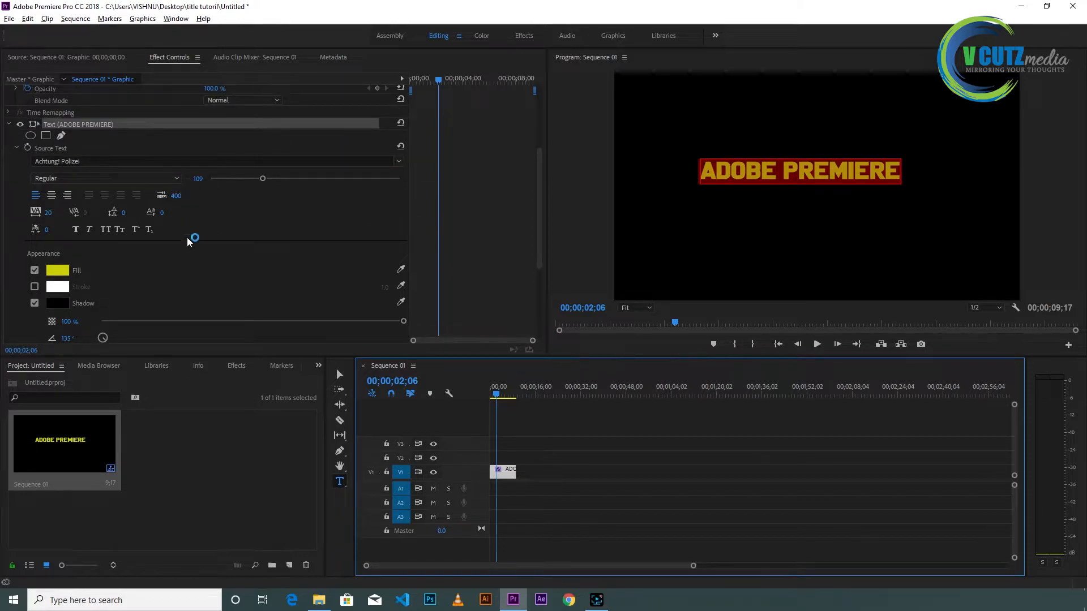
{"action": "left_click", "coordinate": [175, 179]}
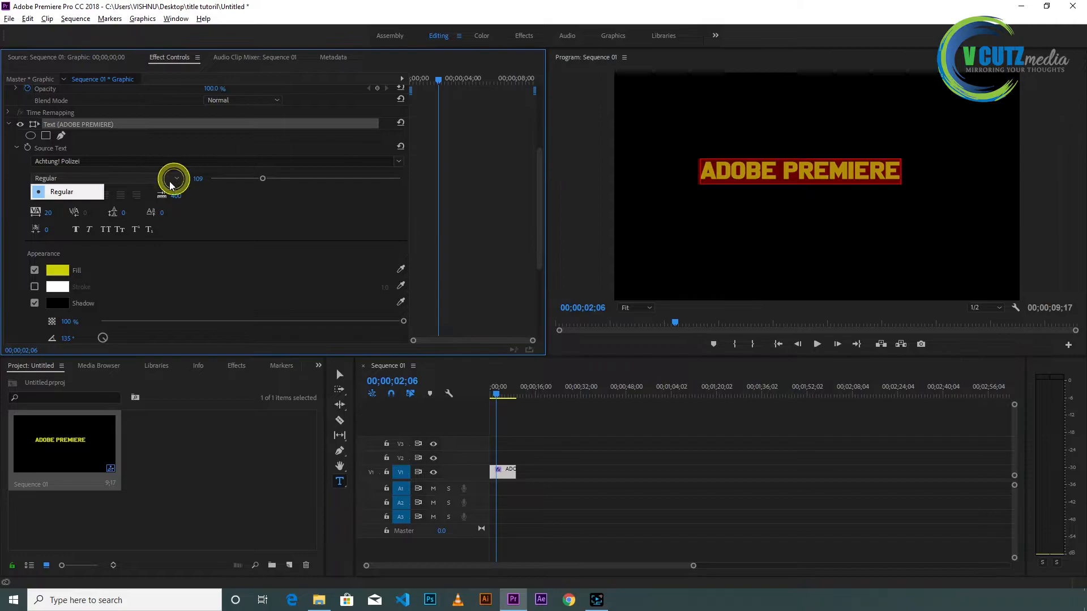
{"action": "left_click", "coordinate": [248, 226]}
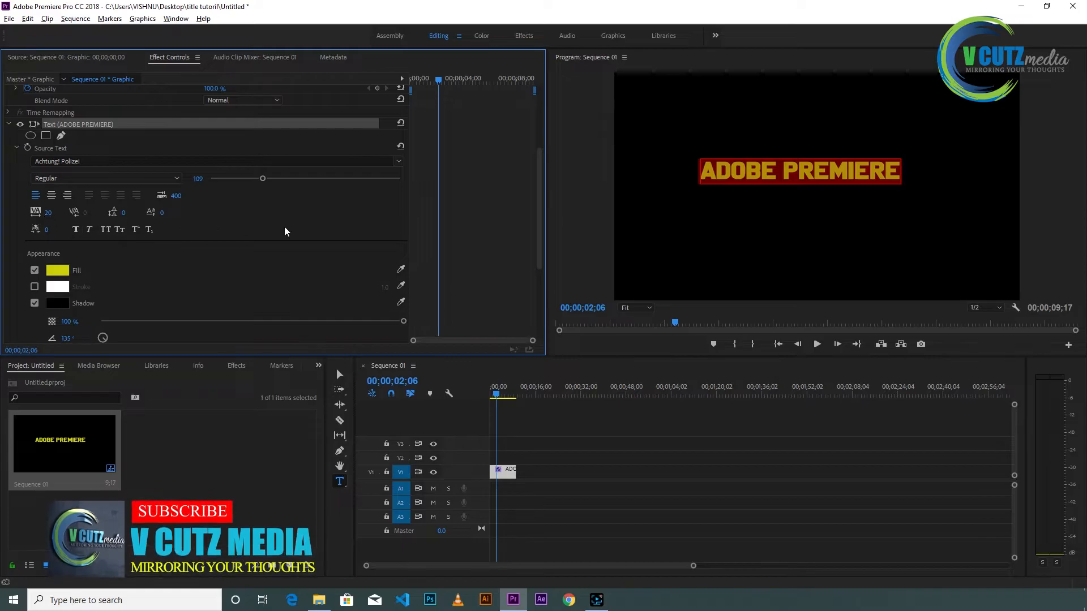
{"action": "scroll", "coordinate": [288, 235], "scroll_direction": "down", "scroll_amount": 1}
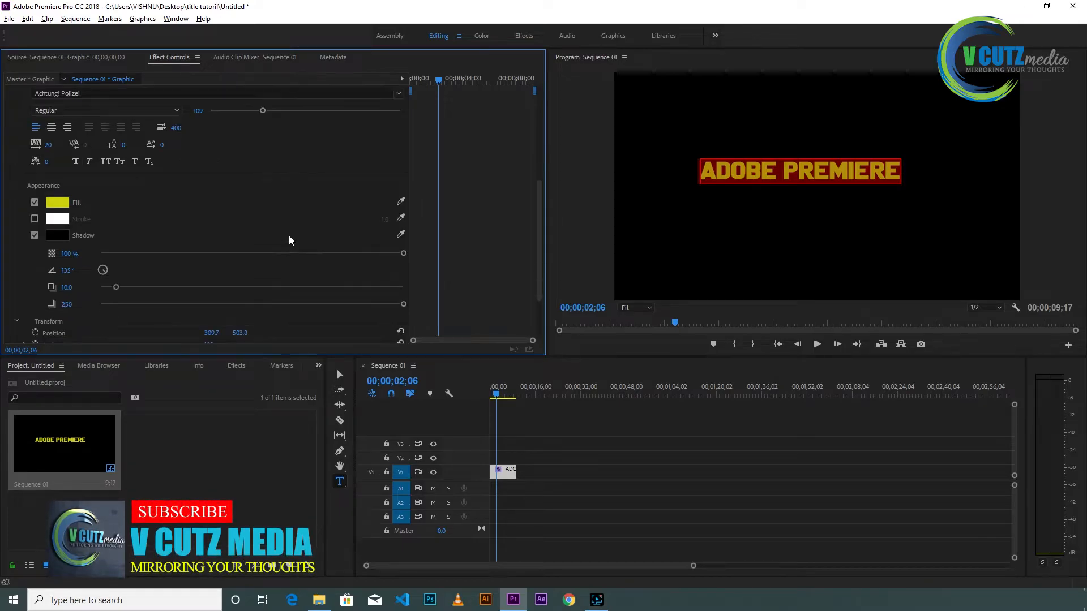
- Trim the title clip's end to 00;00;09;11 and move the playhead to 00;00;09;06
{"action": "left_click", "coordinate": [514, 471]}
{"action": "left_click_drag", "start_coordinate": [513, 471], "coordinate": [513, 471]}
{"action": "left_click_drag", "start_coordinate": [500, 394], "coordinate": [517, 395]}
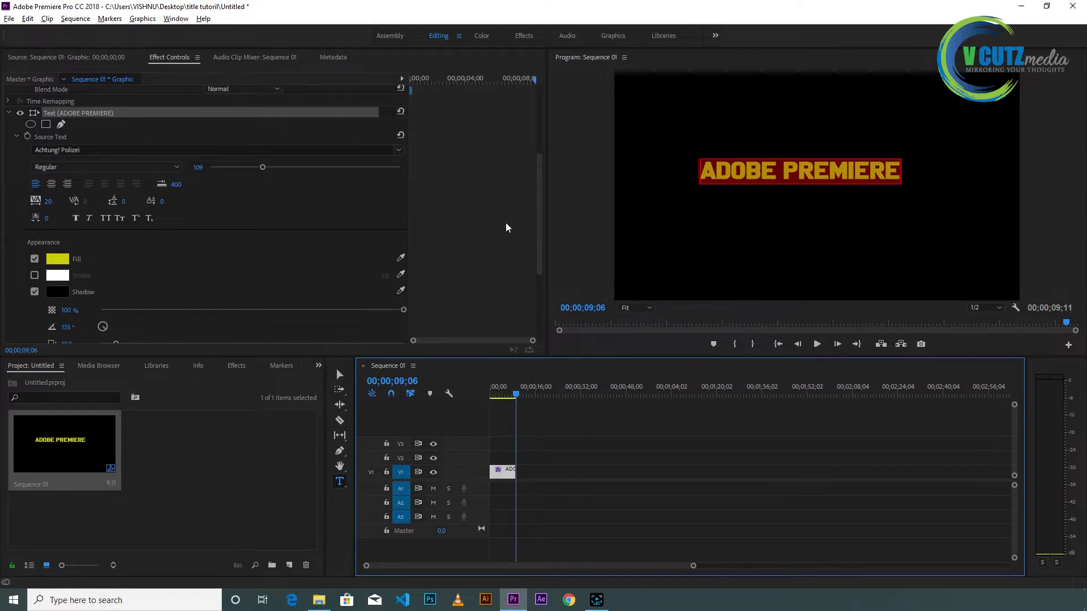
{"action": "mouse_move", "coordinate": [539, 217]}
{"action": "left_mouse_down"}
{"action": "mouse_move", "coordinate": [544, 253]}
{"action": "mouse_move", "coordinate": [543, 210]}
{"action": "left_mouse_up"}
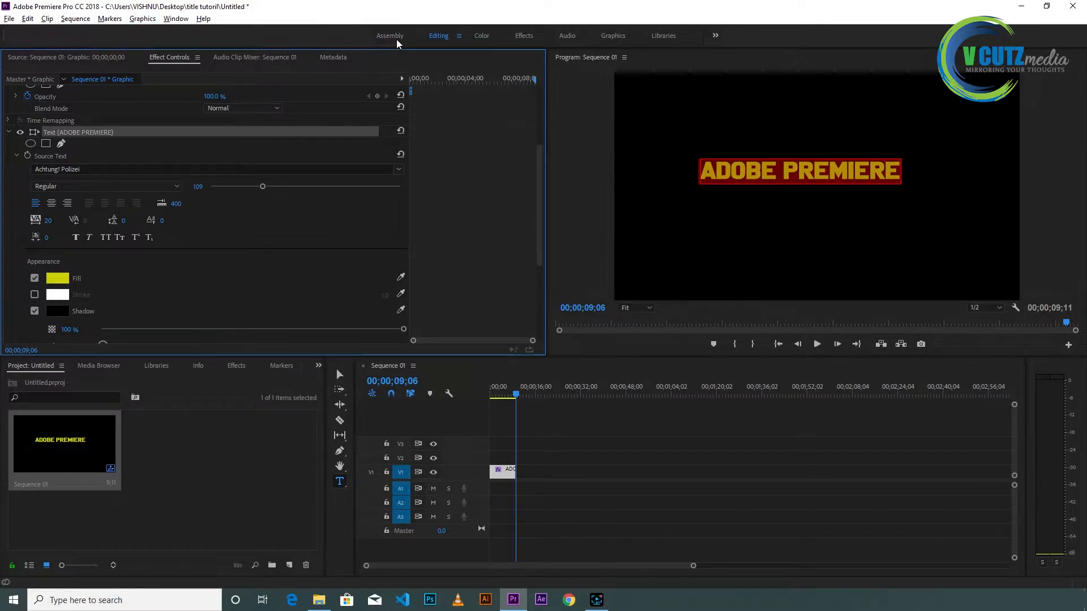
- Switch to the Graphics workspace
{"action": "left_click", "coordinate": [176, 19]}
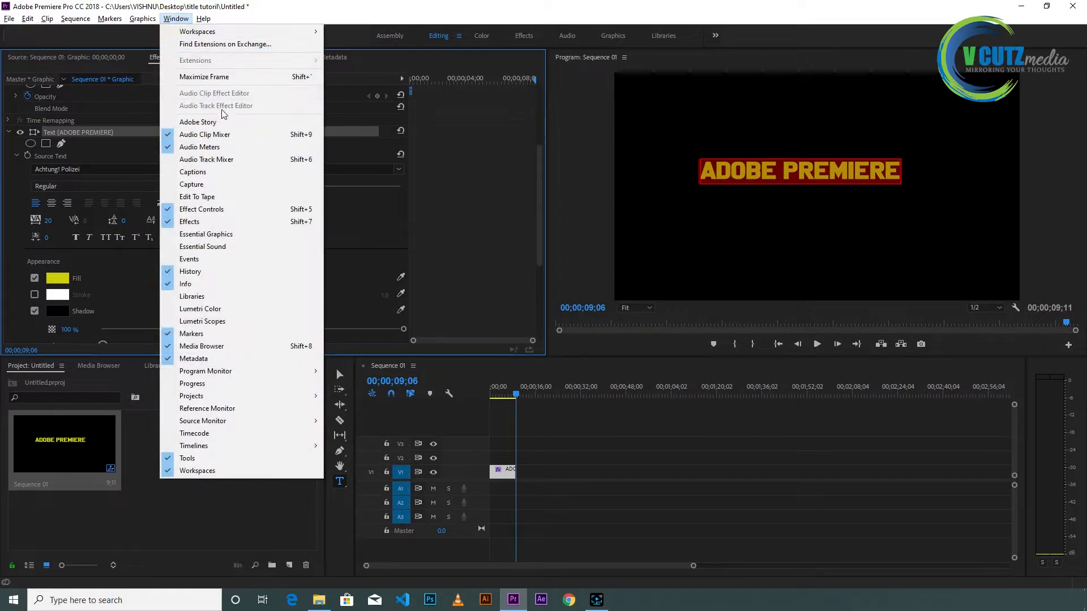
{"action": "mouse_move", "coordinate": [308, 31]}
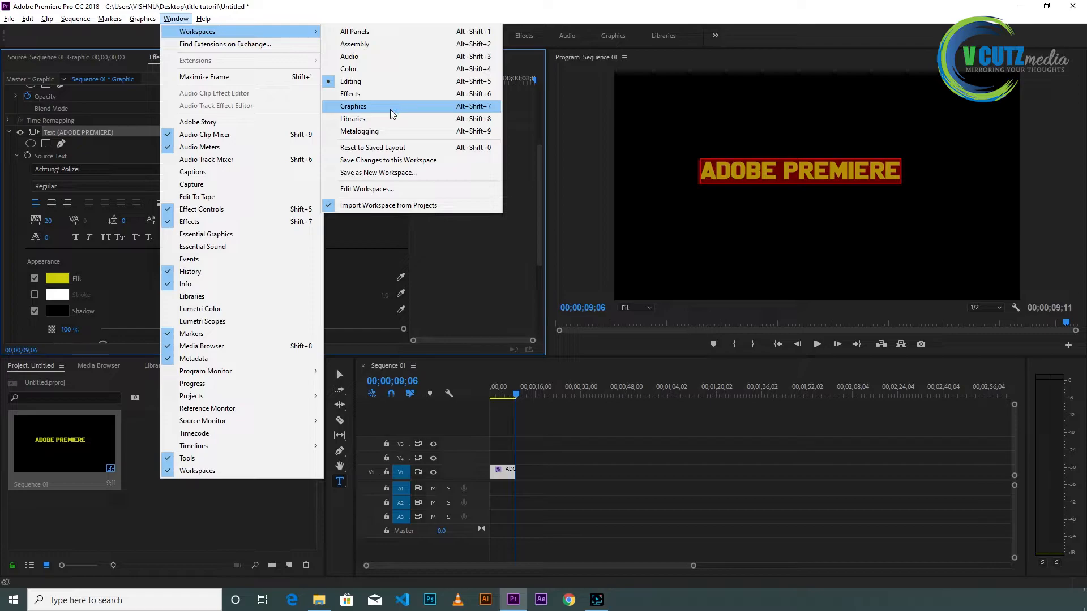
{"action": "left_click", "coordinate": [505, 260]}
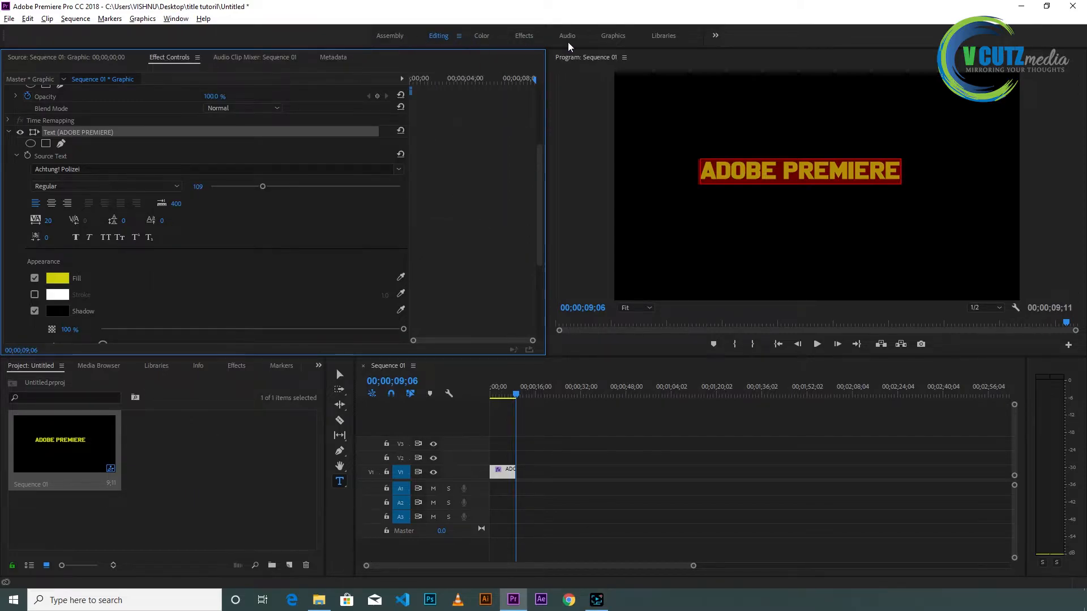
{"action": "left_click", "coordinate": [508, 38]}
{"action": "left_click", "coordinate": [612, 36]}
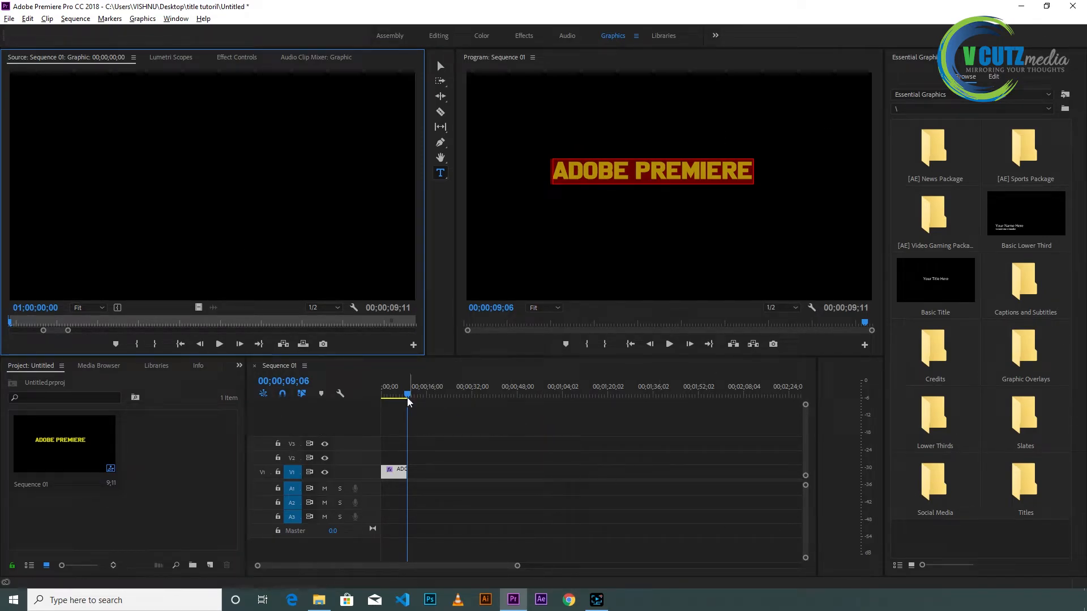
- Move the playhead to 00;00;18;17 and place the Basic Lower Third template there on track V2, cancelling font resolution
{"action": "left_click_drag", "start_coordinate": [401, 398], "coordinate": [436, 396]}
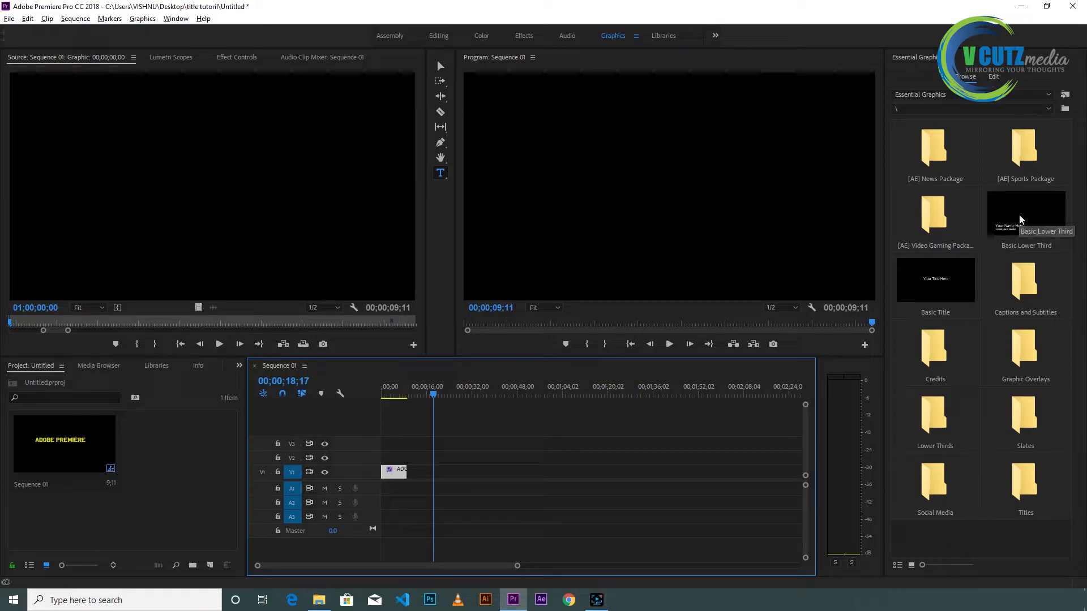
{"action": "left_click_drag", "start_coordinate": [1021, 219], "coordinate": [436, 459]}
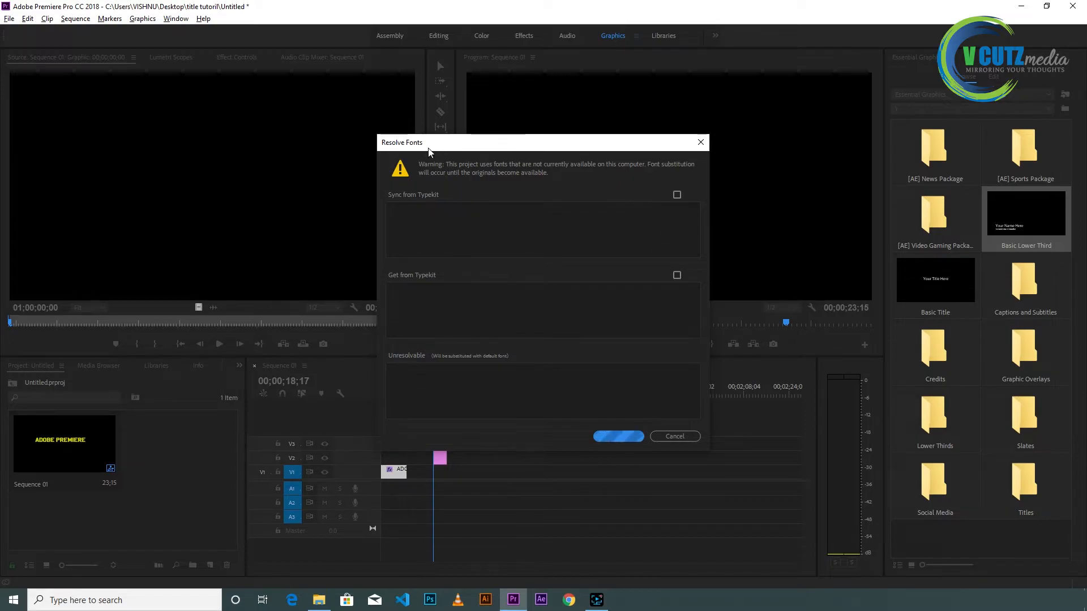
{"action": "left_click", "coordinate": [678, 438]}
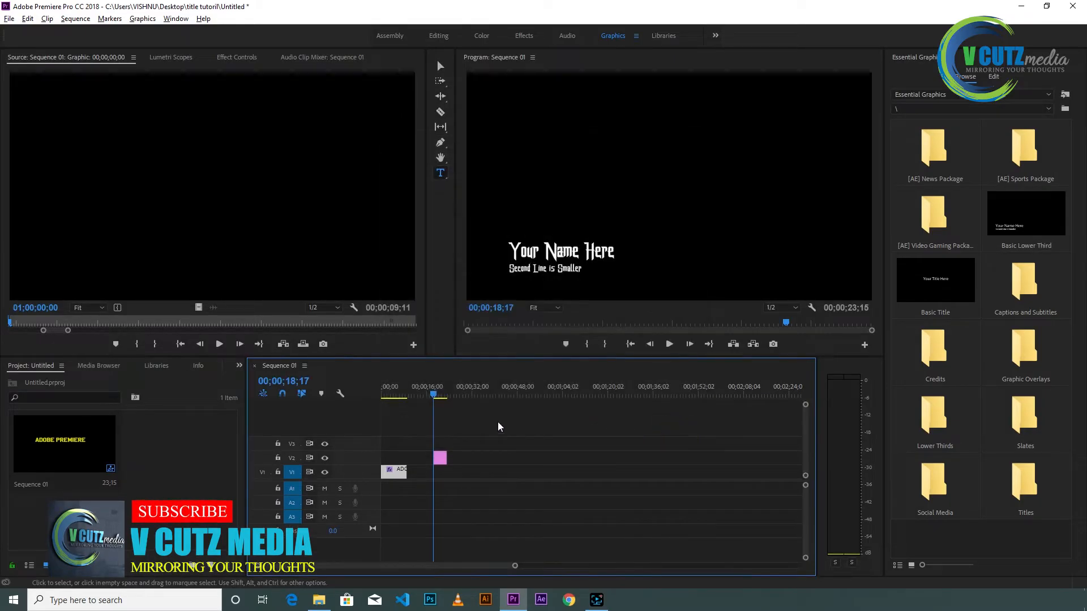
- Move the playhead to 00;00;20;11 and open the lower third clip's second text line for editing
{"action": "left_click", "coordinate": [437, 396]}
{"action": "left_click_drag", "start_coordinate": [438, 395], "coordinate": [438, 395]}
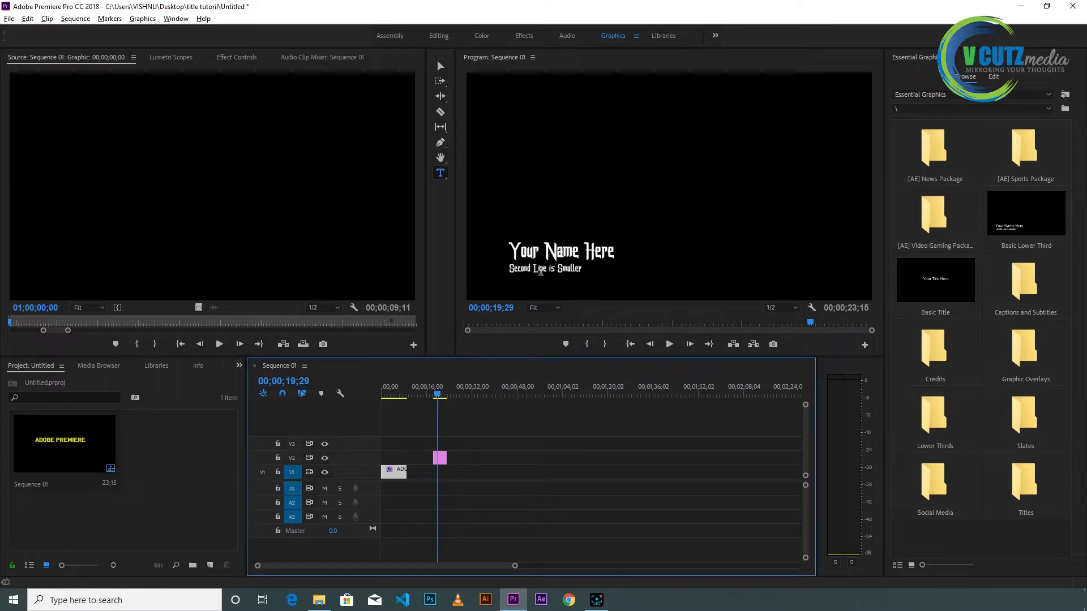
{"action": "left_click_drag", "start_coordinate": [437, 395], "coordinate": [440, 395]}
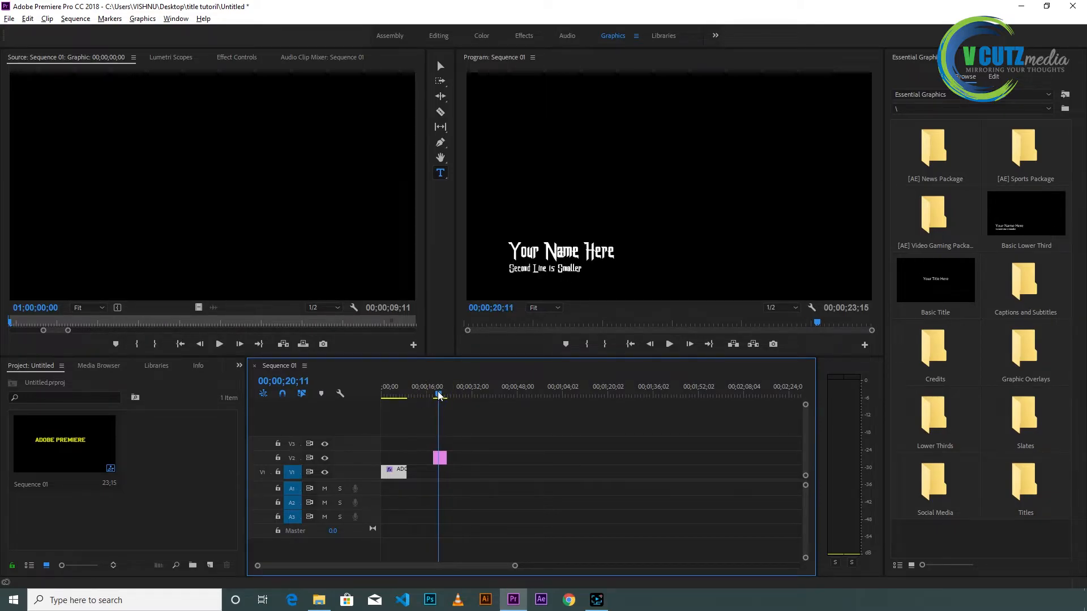
{"action": "double_click", "coordinate": [441, 459]}
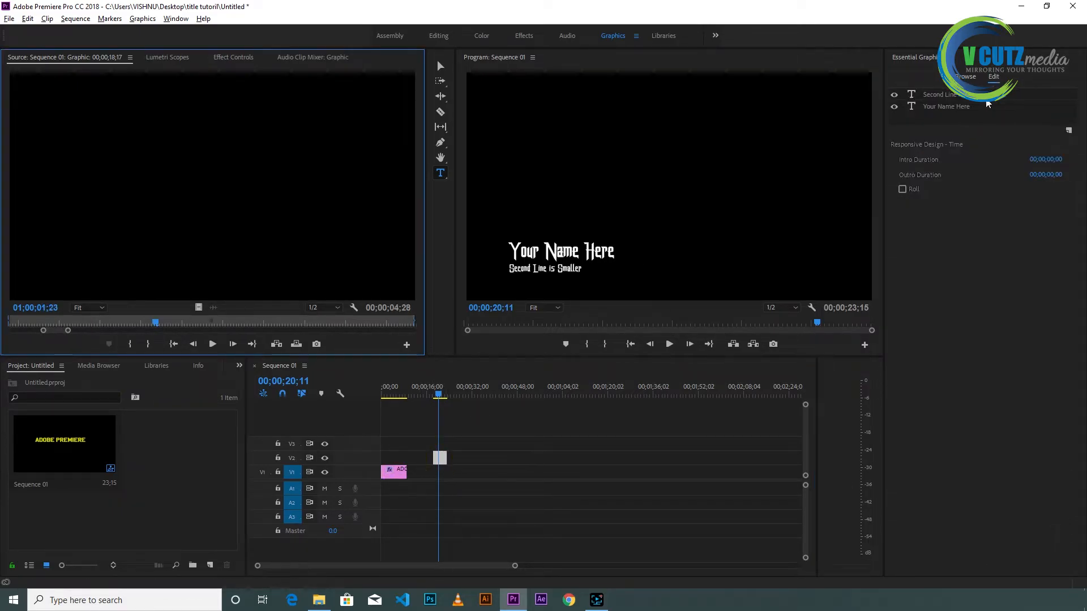
{"action": "left_click", "coordinate": [965, 77]}
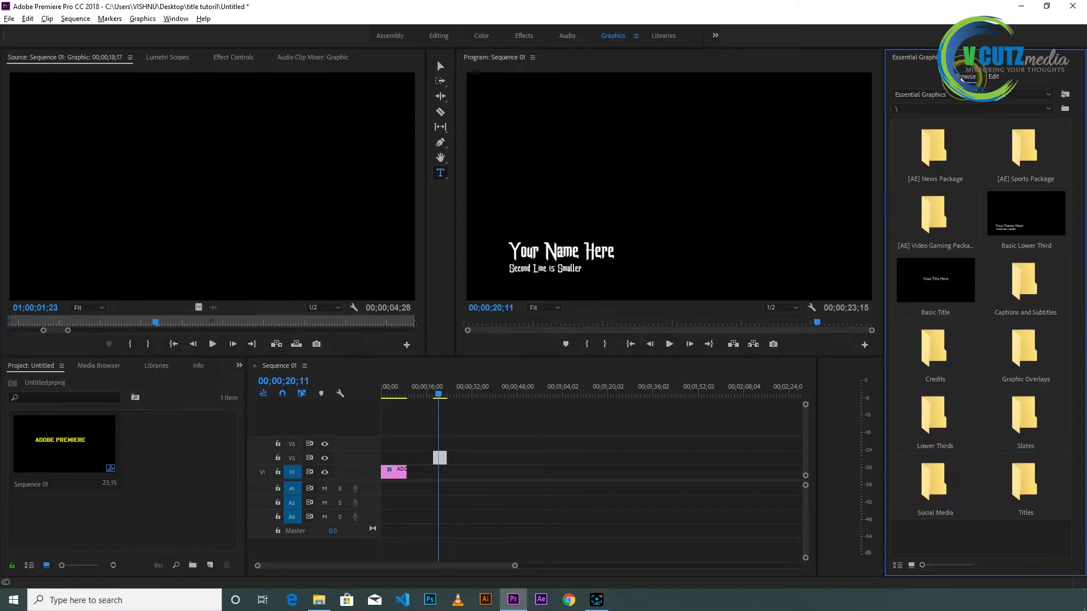
{"action": "left_click", "coordinate": [994, 77]}
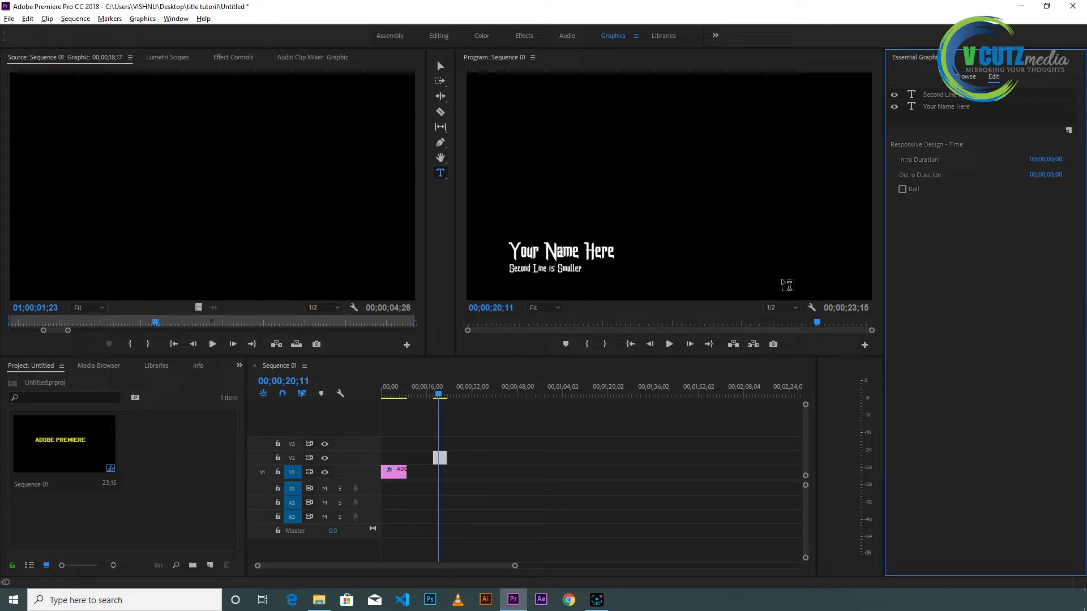
{"action": "left_click", "coordinate": [951, 98]}
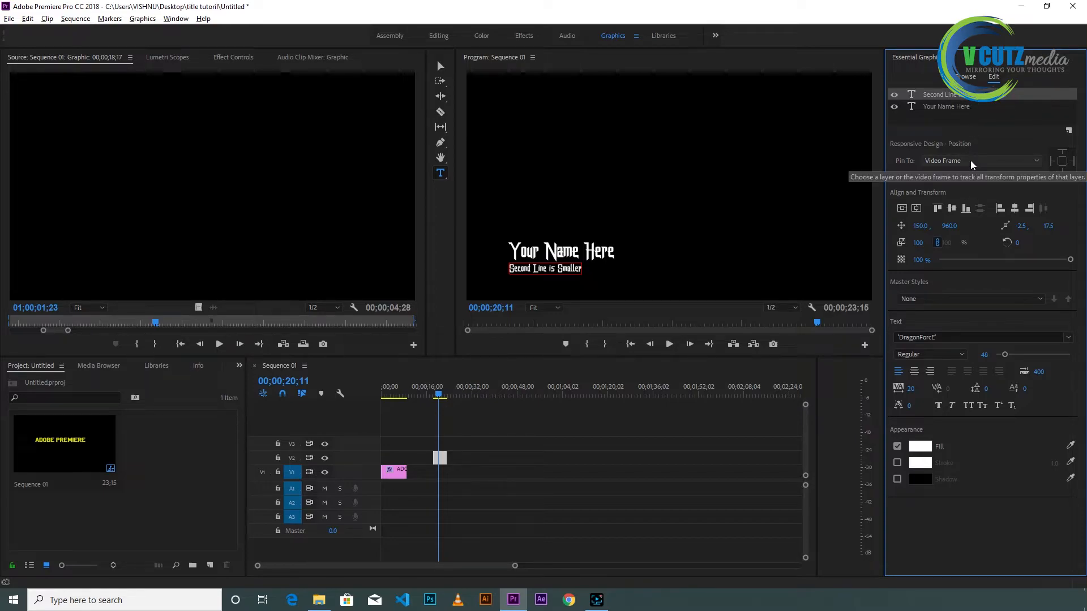
- Replace the lower third's "Your Name Here" text with "V cutz Media"
{"action": "left_click", "coordinate": [542, 250]}
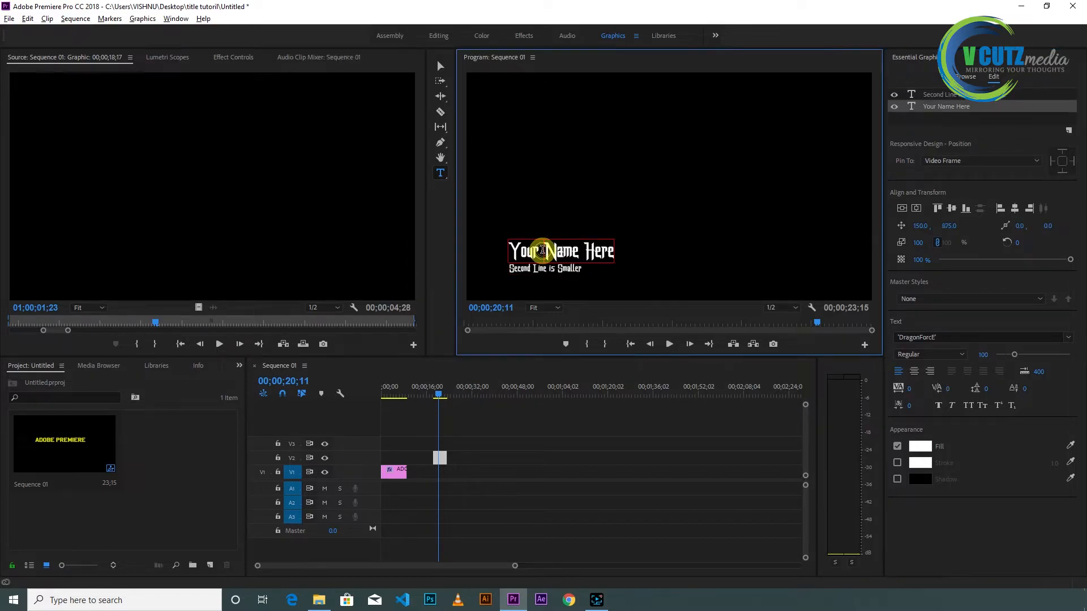
{"action": "left_click_drag", "start_coordinate": [508, 251], "coordinate": [615, 255]}
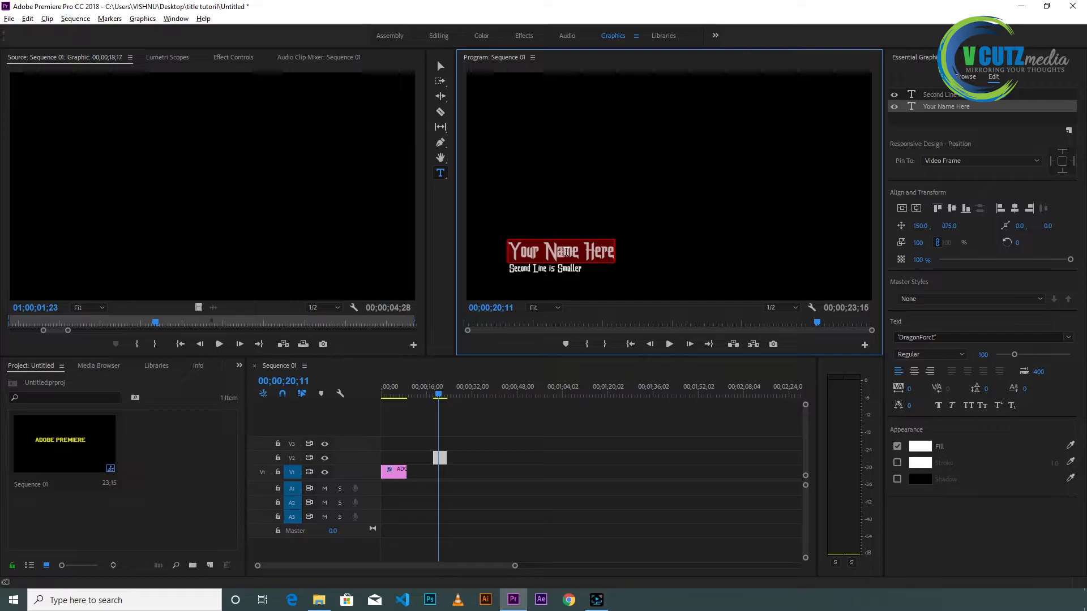
{"action": "type", "text": "V cut"}
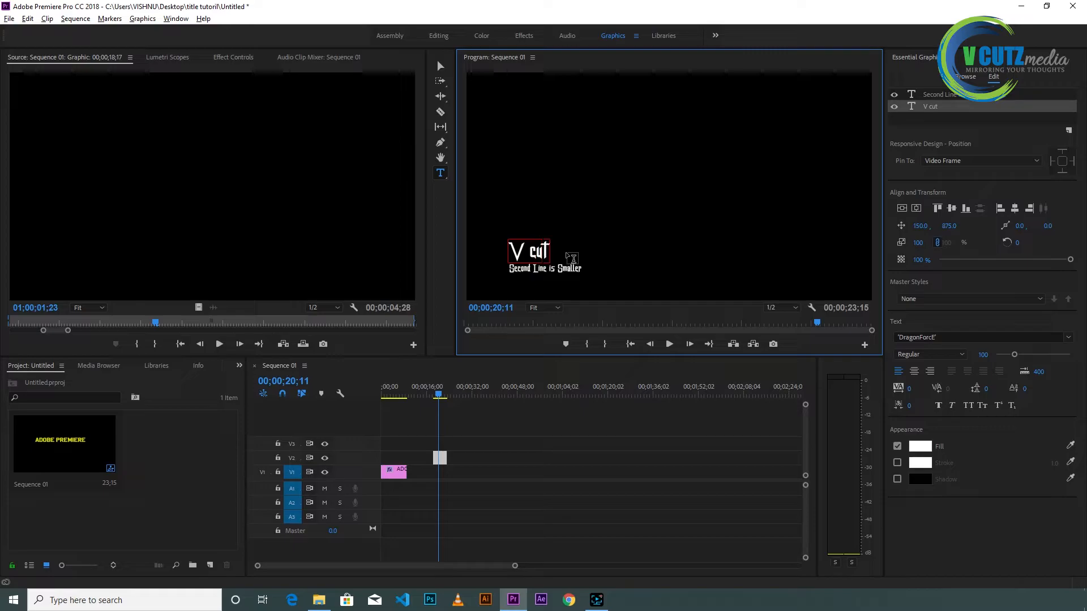
{"action": "type", "text": "z Media"}
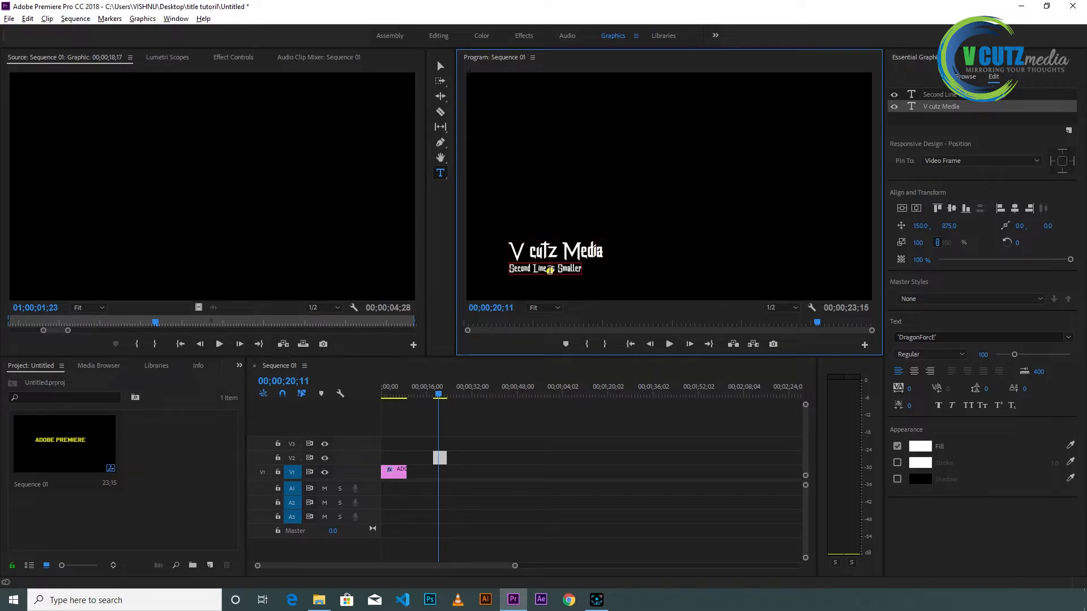
- Replace the lower third's "Second Line is Smaller" text with "title effects"
{"action": "left_click", "coordinate": [550, 269]}
{"action": "double_click", "coordinate": [550, 270]}
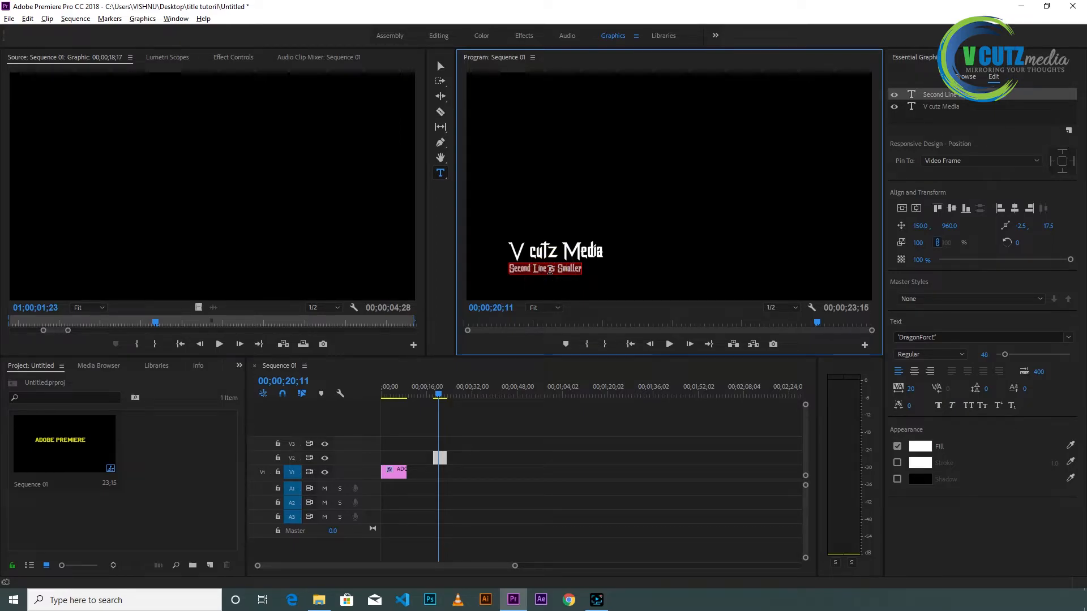
{"action": "type", "text": "tit"}
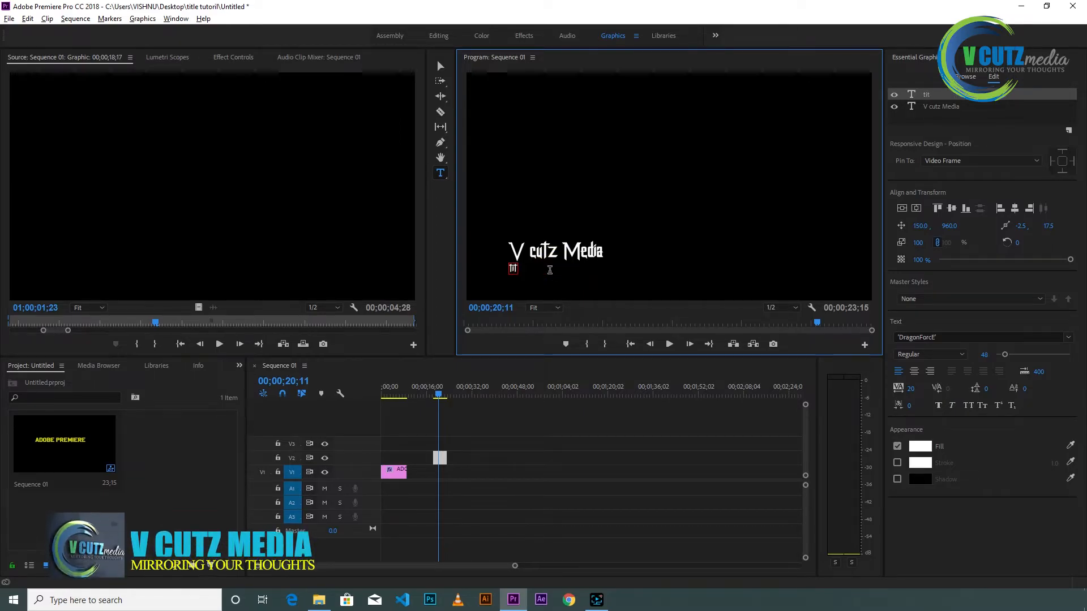
{"action": "type", "text": "le effects"}
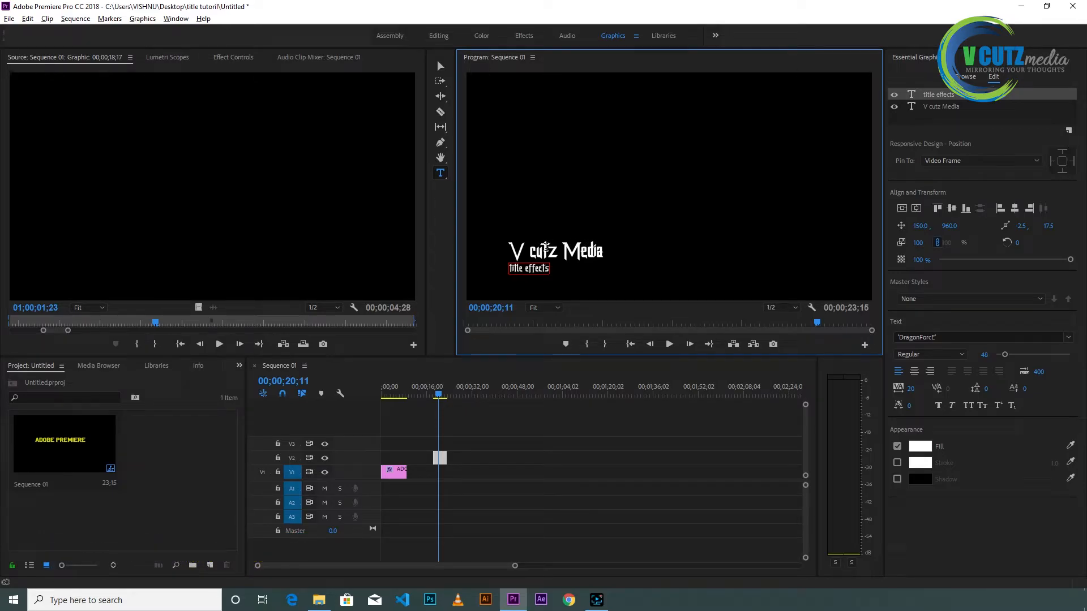
- Set the font of the lower third's "V cutz Media" line to Achtung! Polizei
{"action": "triple_click", "coordinate": [545, 247]}
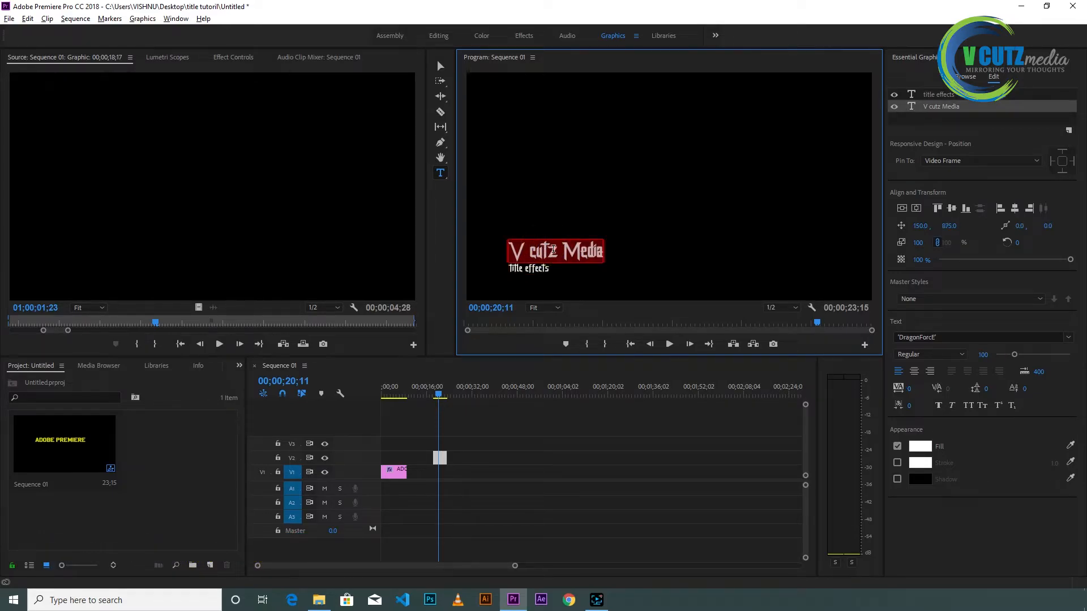
{"action": "left_click", "coordinate": [1037, 161]}
{"action": "left_click", "coordinate": [1037, 145]}
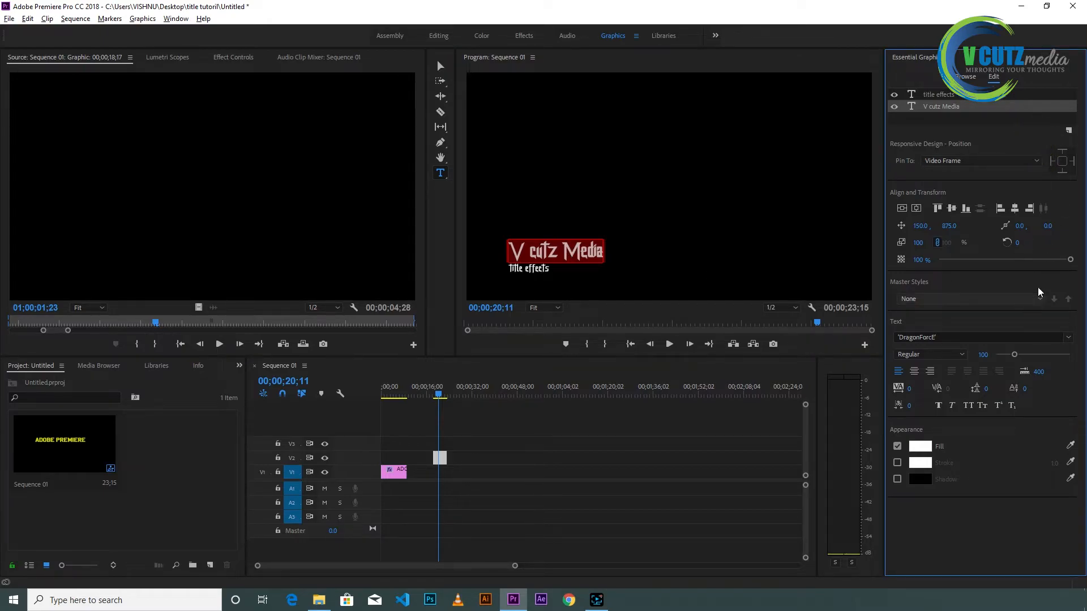
{"action": "left_click", "coordinate": [1068, 338]}
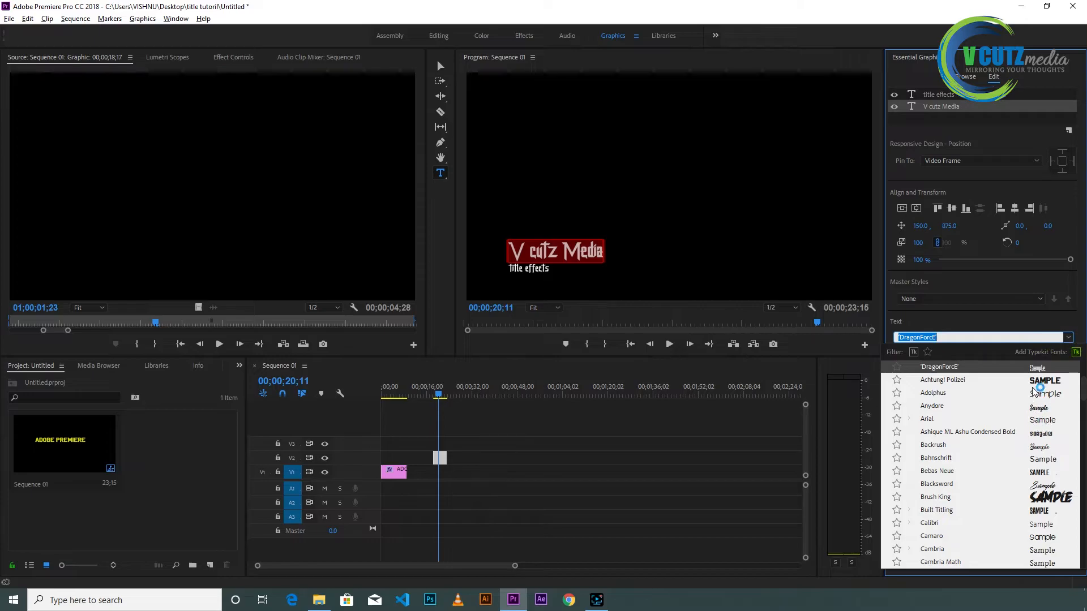
{"action": "left_click", "coordinate": [1031, 385]}
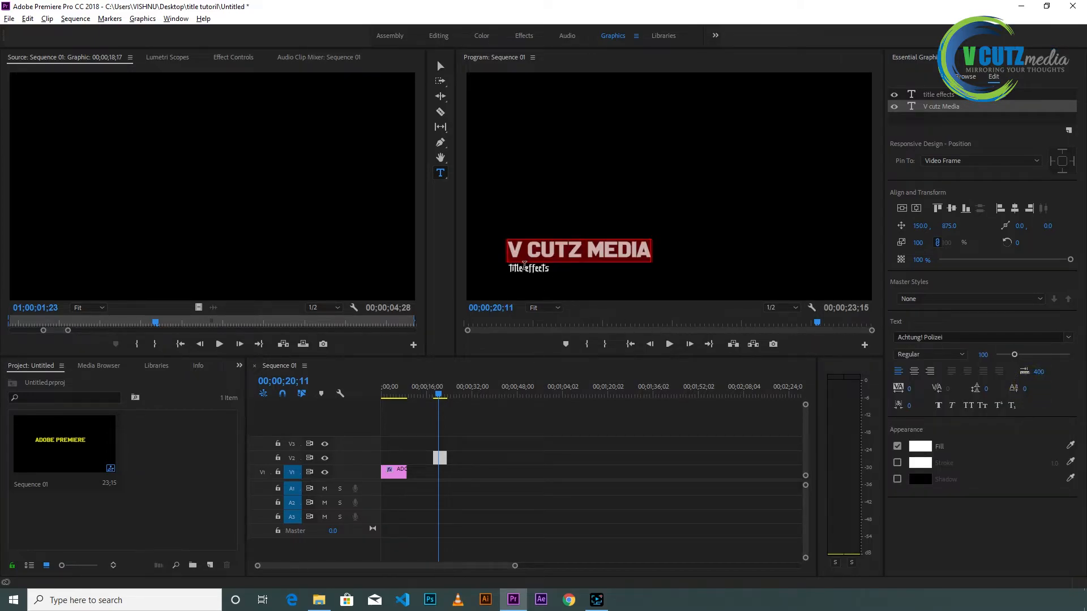
- Set the font of the "title effects" line to Arial and move the playhead to 00;00;20;05
{"action": "left_click", "coordinate": [525, 266]}
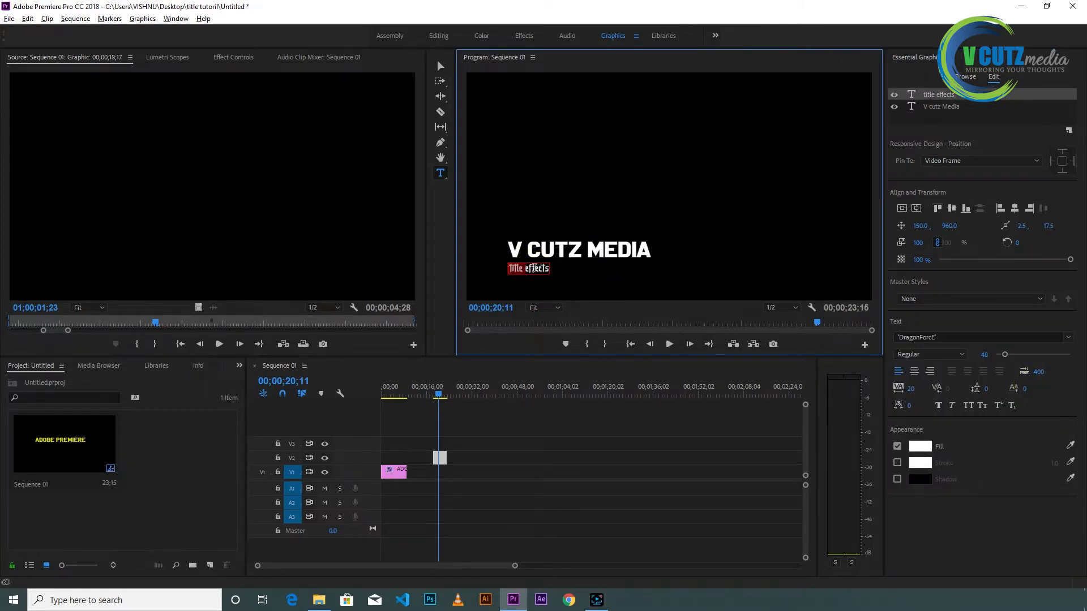
{"action": "left_click", "coordinate": [1068, 338]}
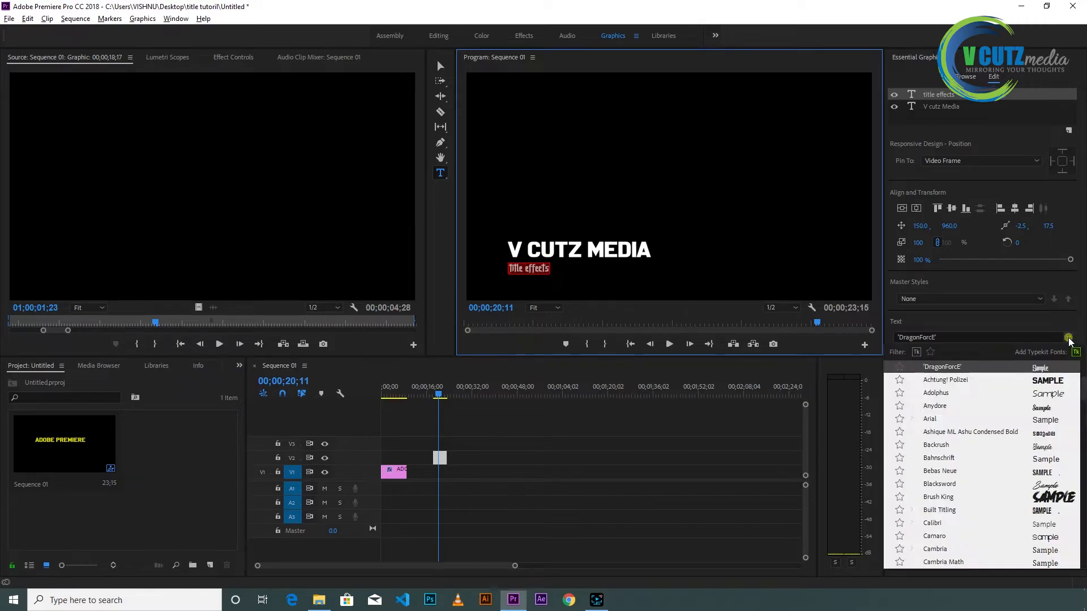
{"action": "left_click", "coordinate": [931, 419]}
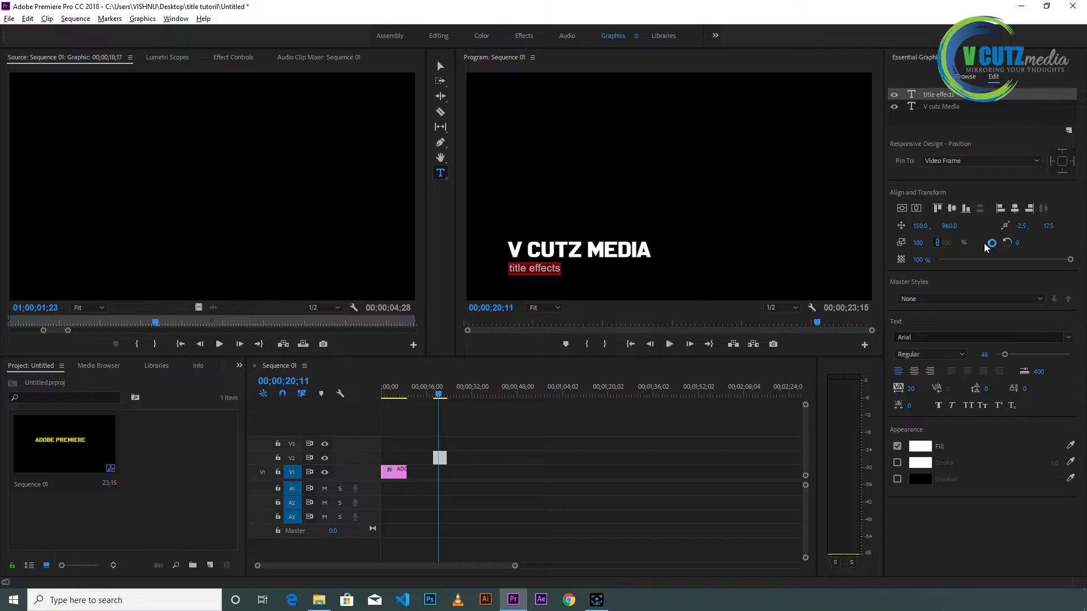
{"action": "left_click", "coordinate": [702, 236]}
{"action": "left_click", "coordinate": [435, 393]}
{"action": "left_click_drag", "start_coordinate": [437, 395], "coordinate": [438, 394]}
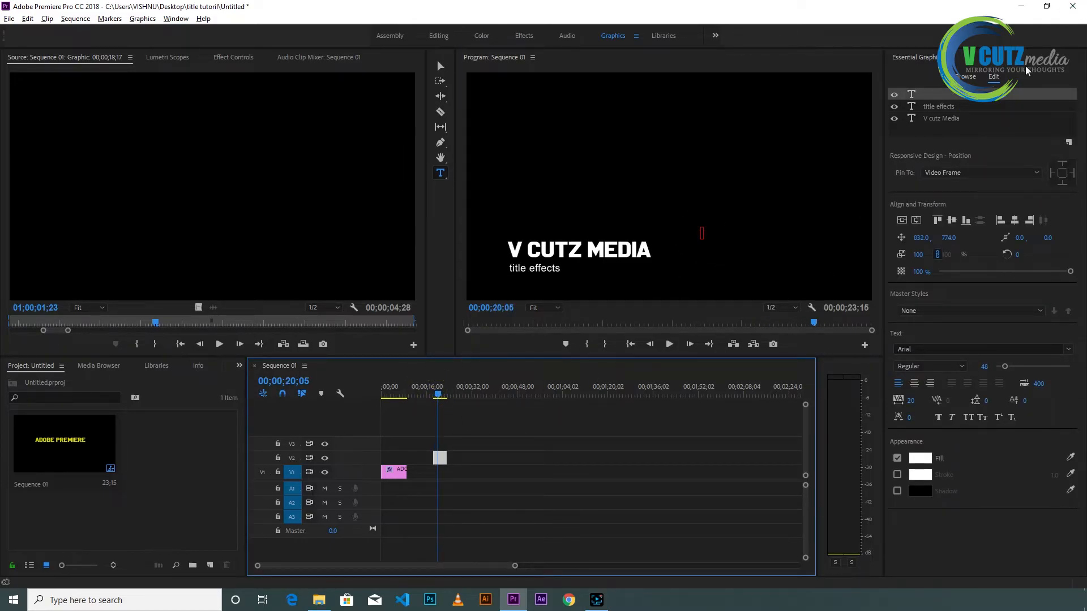
- Place the News Background Loop template from the [AE] News Package folder on track V2, after the lower third clip
{"action": "left_click", "coordinate": [969, 77]}
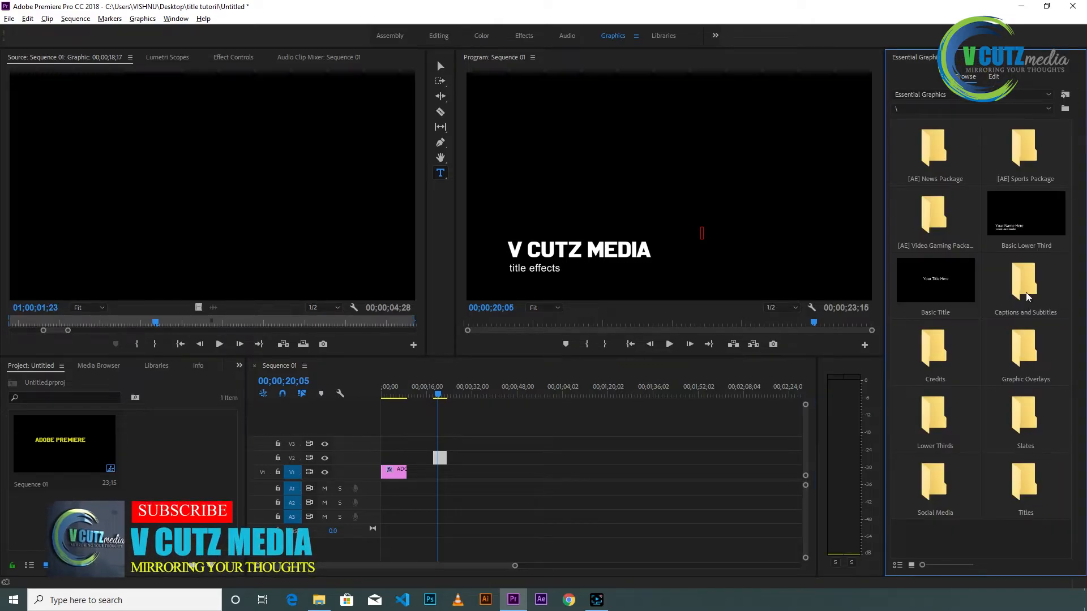
{"action": "left_click", "coordinate": [945, 158]}
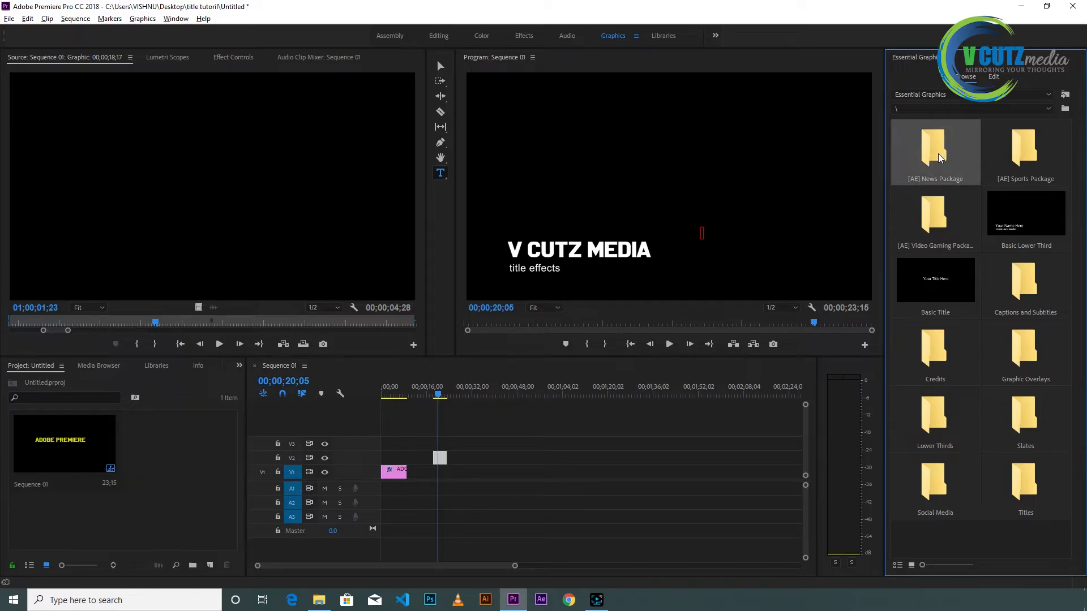
{"action": "double_click", "coordinate": [939, 157]}
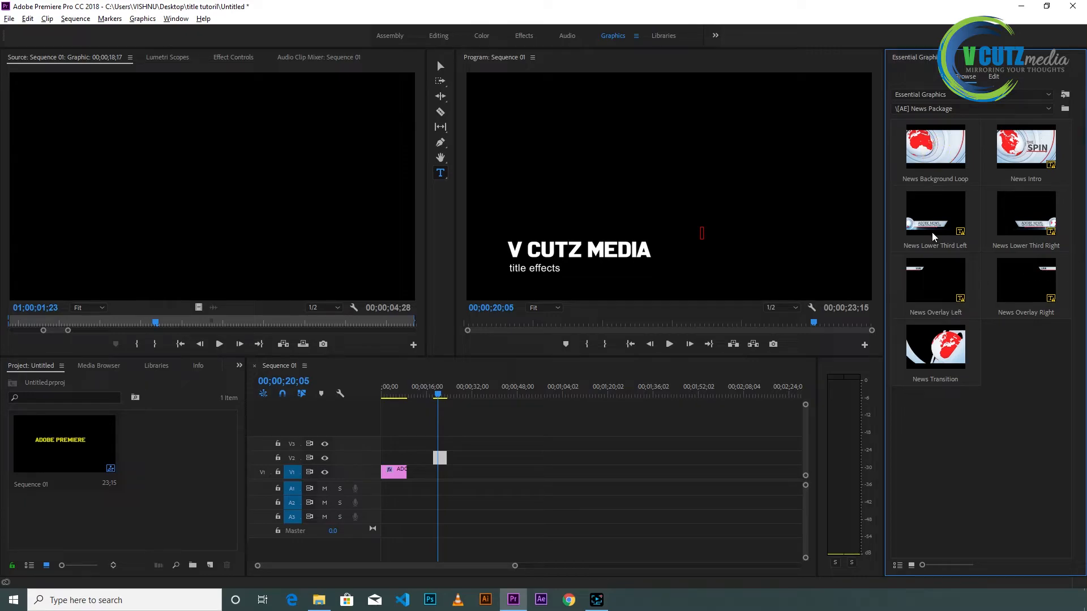
{"action": "left_click_drag", "start_coordinate": [935, 148], "coordinate": [465, 461]}
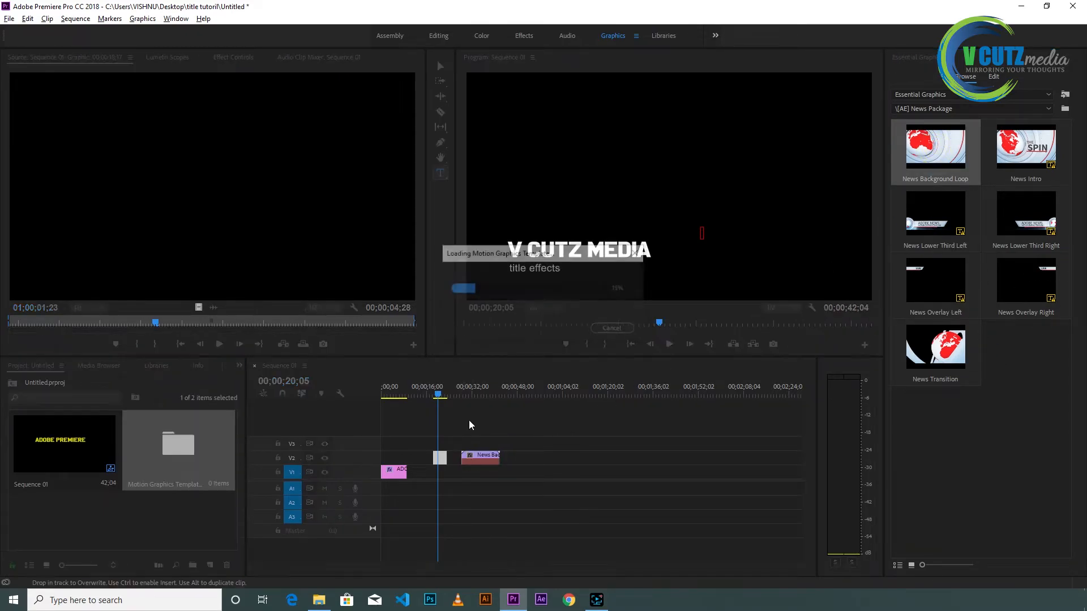
- Scrub through the News Background Loop clip to preview its animation, ending at 00;00;34;23
{"action": "left_click", "coordinate": [464, 394]}
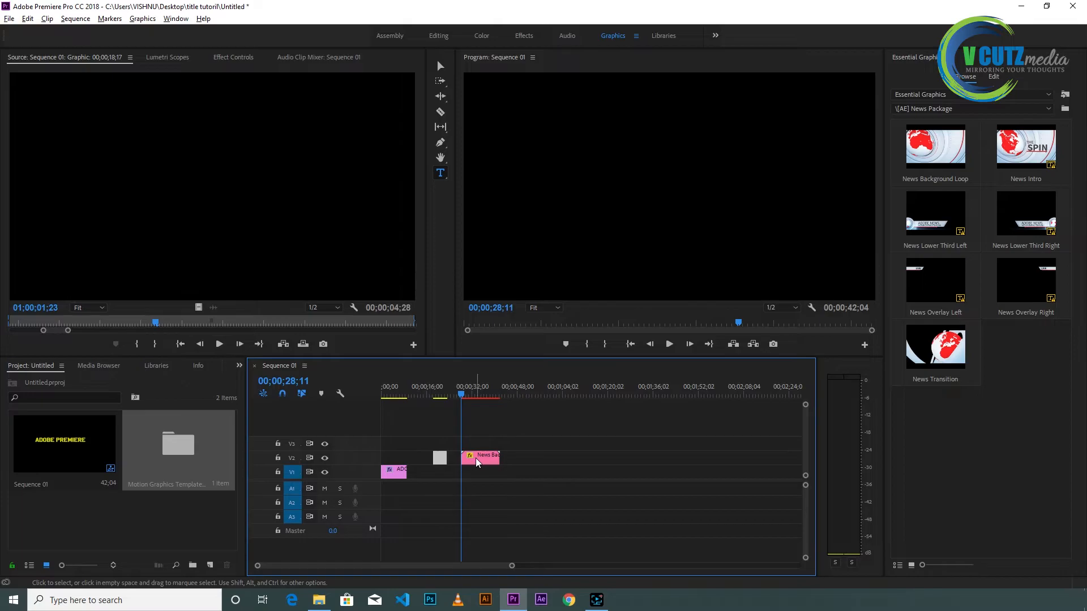
{"action": "left_click_drag", "start_coordinate": [463, 399], "coordinate": [484, 395]}
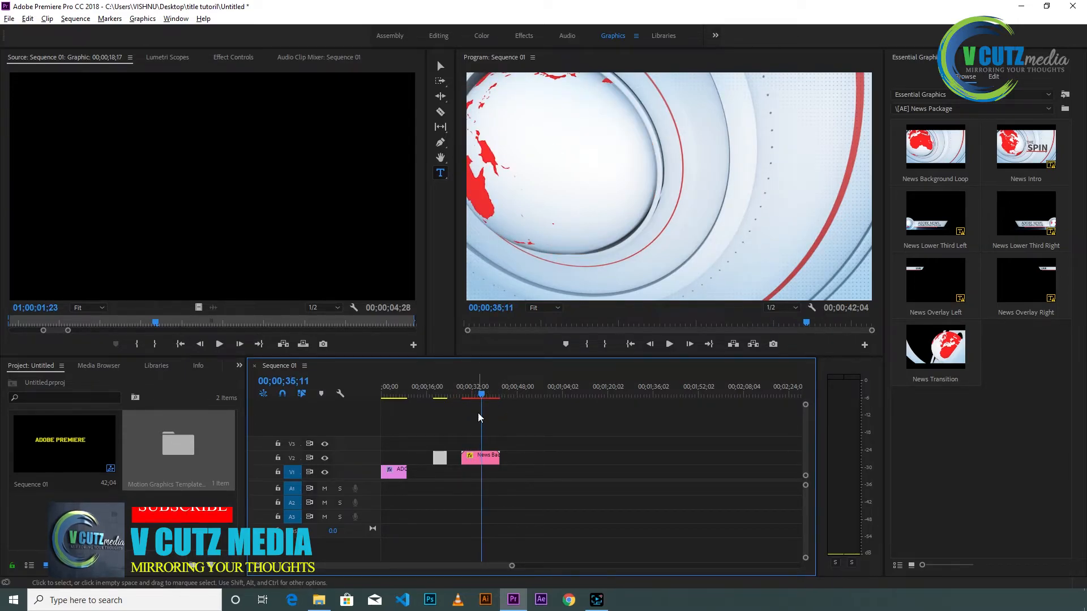
{"action": "left_click", "coordinate": [474, 394]}
{"action": "left_click_drag", "start_coordinate": [478, 397], "coordinate": [483, 397]}
{"action": "left_click", "coordinate": [482, 396]}
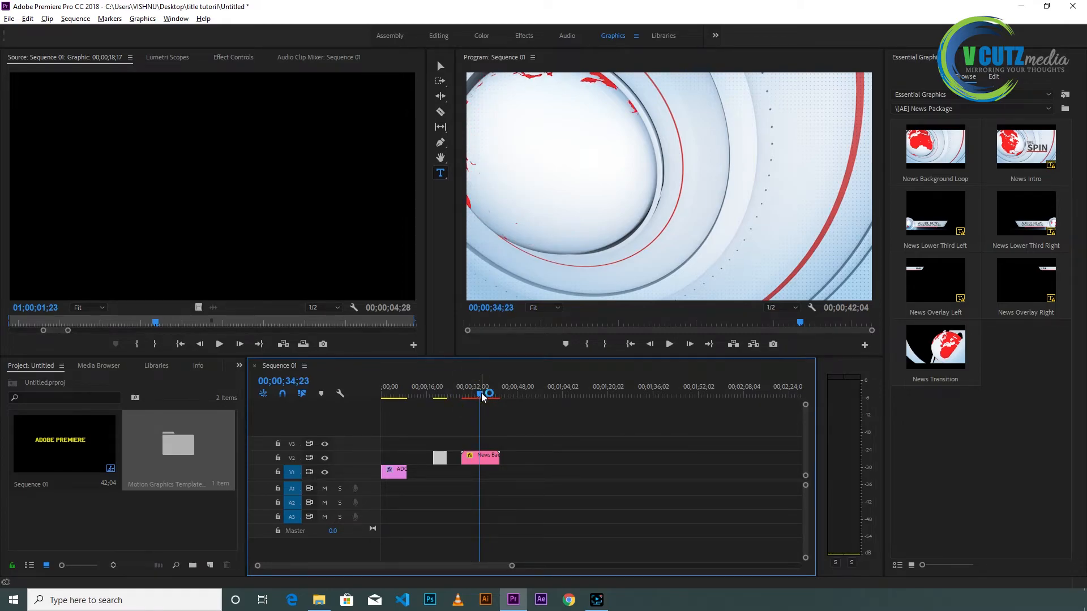
- Place the News Lower Third Left template on track V2 after the background loop clip, and move the playhead to 00;00;48;29
{"action": "left_click_drag", "start_coordinate": [482, 397], "coordinate": [485, 394]}
{"action": "left_click", "coordinate": [490, 393]}
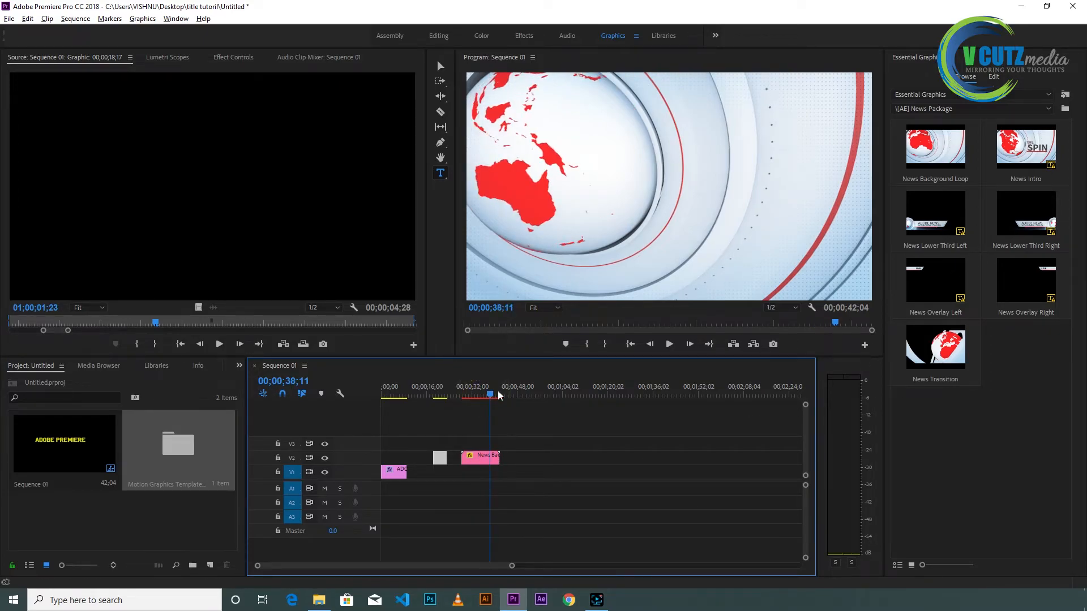
{"action": "left_click_drag", "start_coordinate": [931, 218], "coordinate": [516, 459]}
{"action": "left_click", "coordinate": [625, 435]}
{"action": "left_click", "coordinate": [520, 392]}
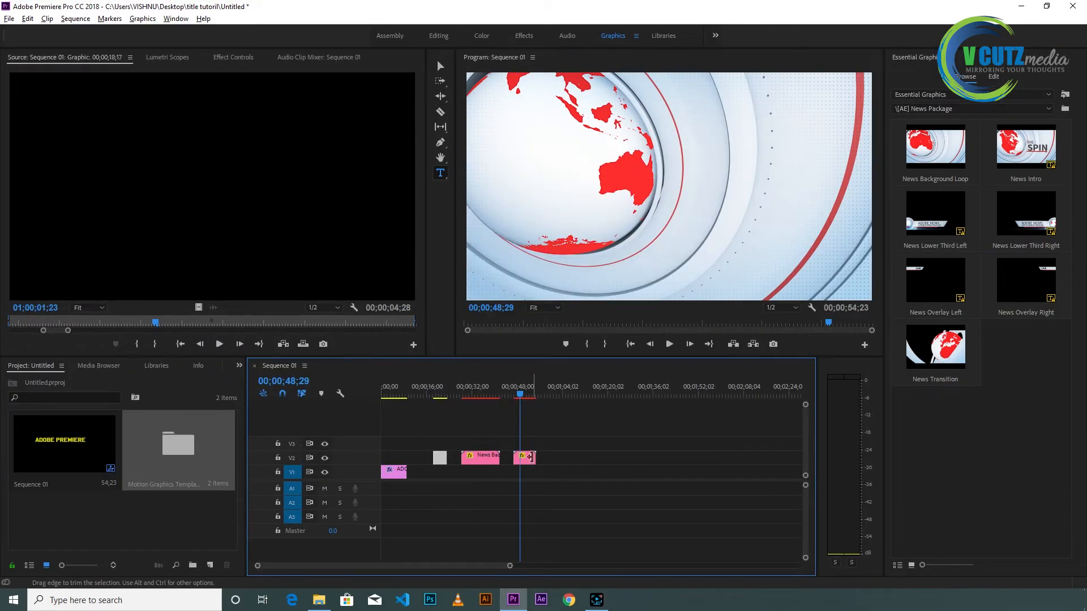
- Change the news lower third's Main Title to ADOBE PREMIERE
{"action": "double_click", "coordinate": [530, 463]}
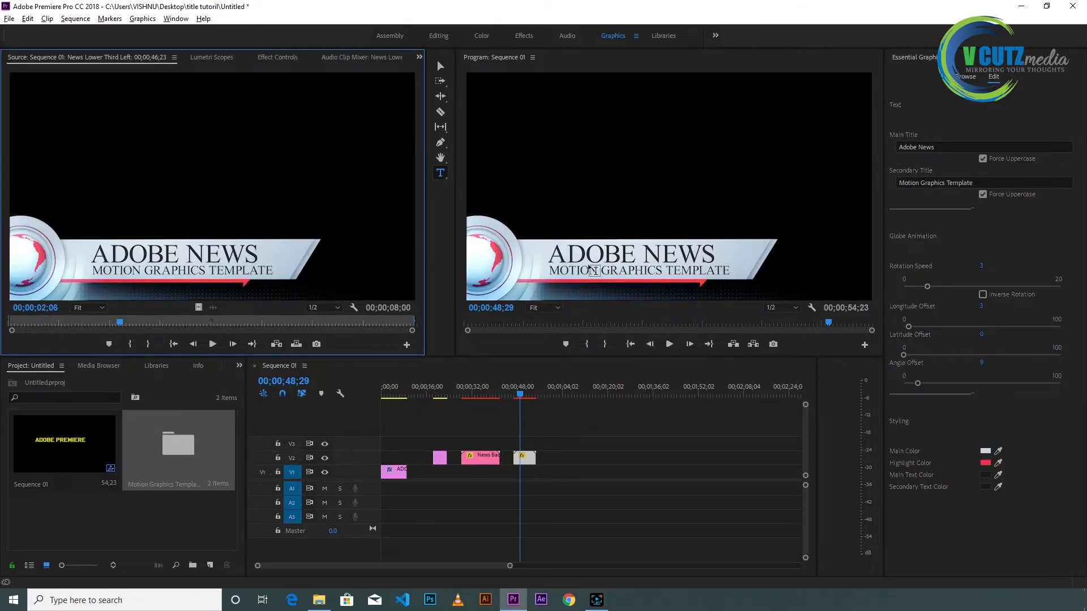
{"action": "left_click", "coordinate": [945, 146]}
{"action": "left_click", "coordinate": [944, 146]}
{"action": "type", "text": "ad"}
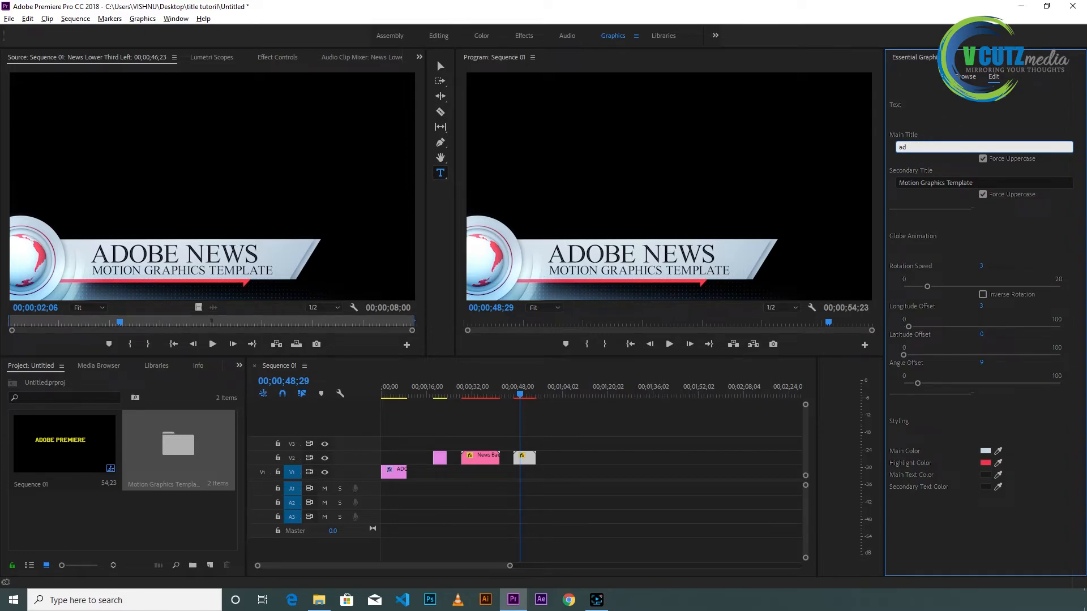
{"action": "left_click_drag", "start_coordinate": [909, 146], "coordinate": [888, 148]}
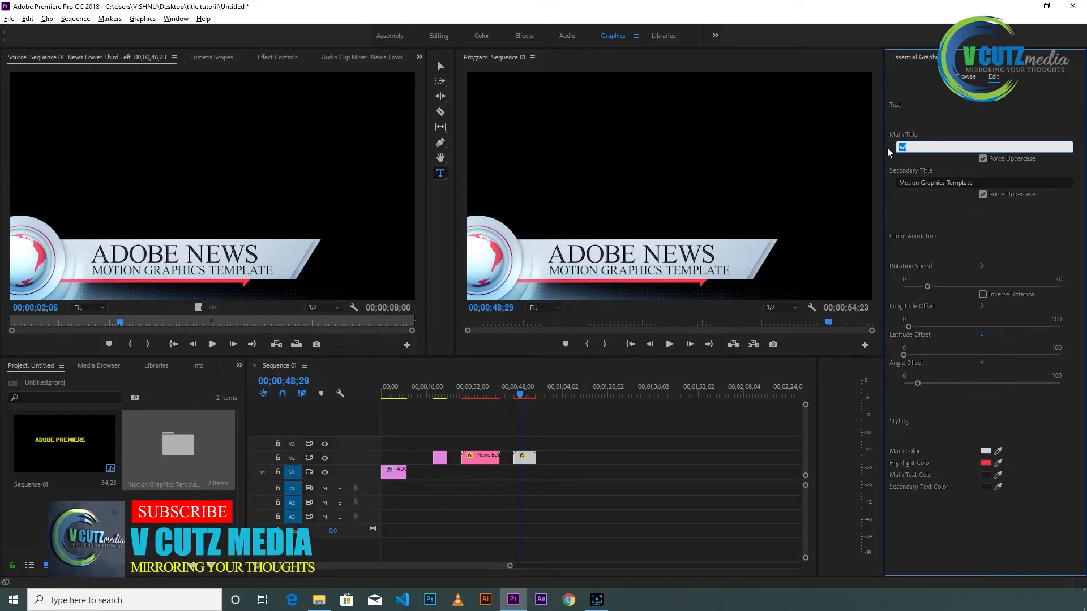
{"action": "type", "text": "ADOBE "}
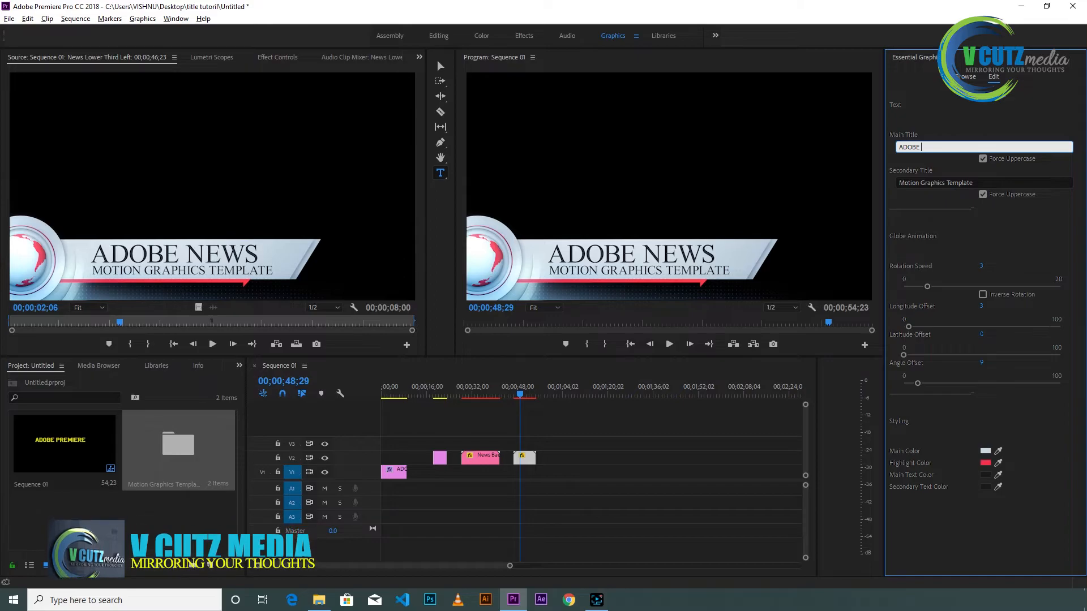
{"action": "type", "text": "PREMIERE"}
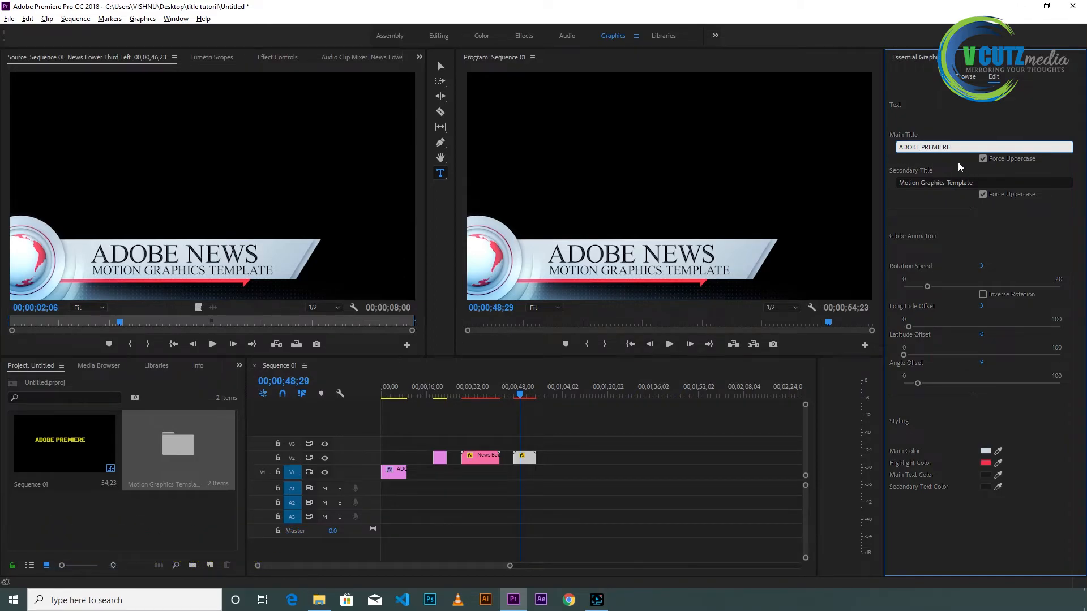
{"action": "left_click", "coordinate": [958, 160]}
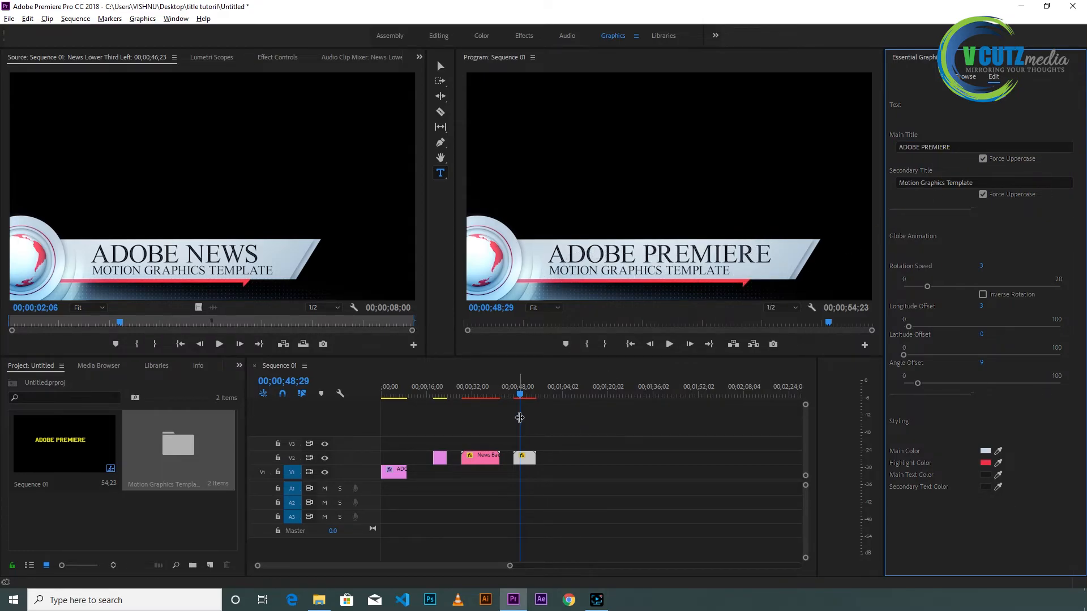
- Play the news lower third from 00;00;46;05 to preview its animation, and park the playhead at 00;00;51;22
{"action": "left_click_drag", "start_coordinate": [518, 399], "coordinate": [509, 399]}
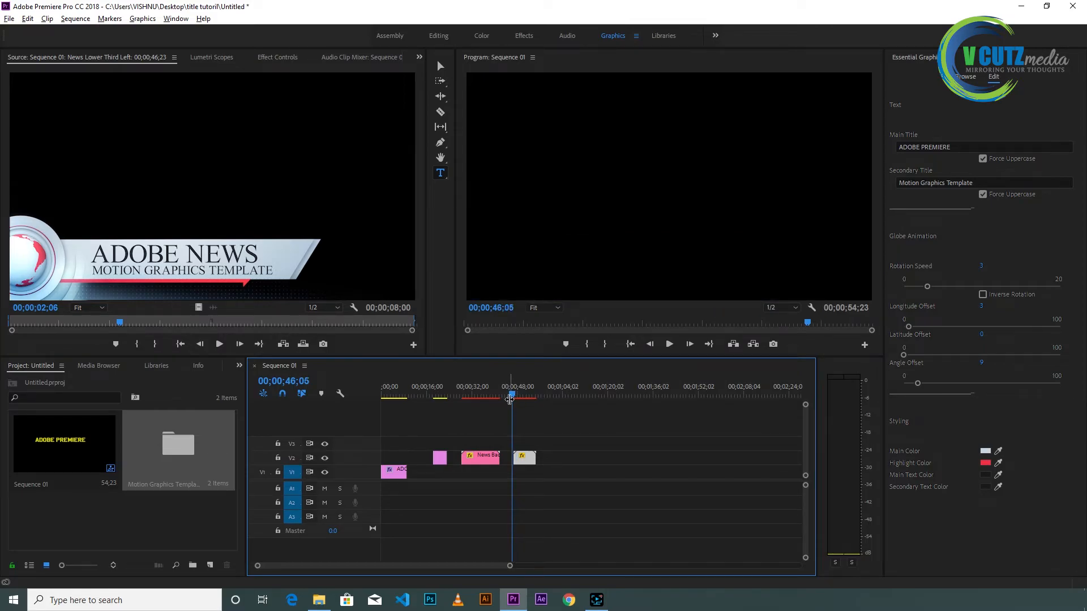
{"action": "key", "text": "space"}
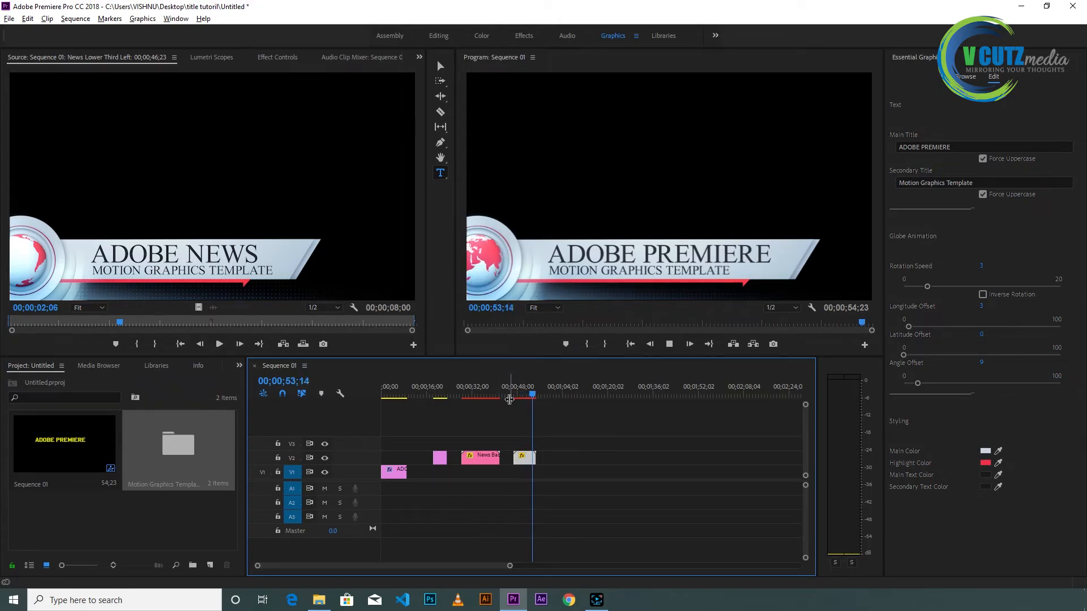
{"action": "left_click_drag", "start_coordinate": [510, 399], "coordinate": [529, 393]}
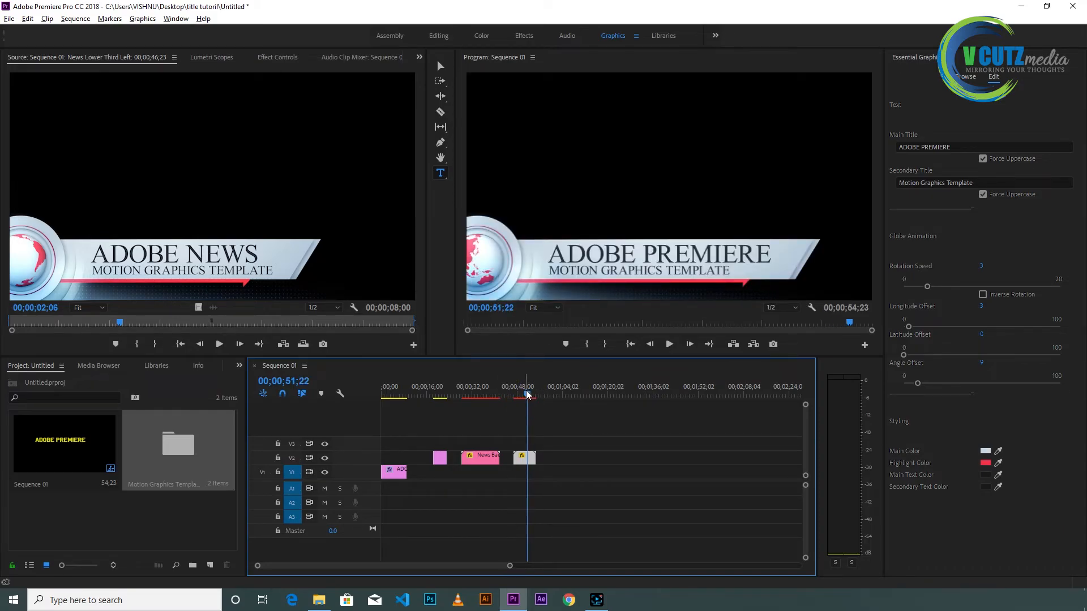
- Set the news lower third's Main Color to yellow, CCCA44
{"action": "left_click", "coordinate": [988, 455]}
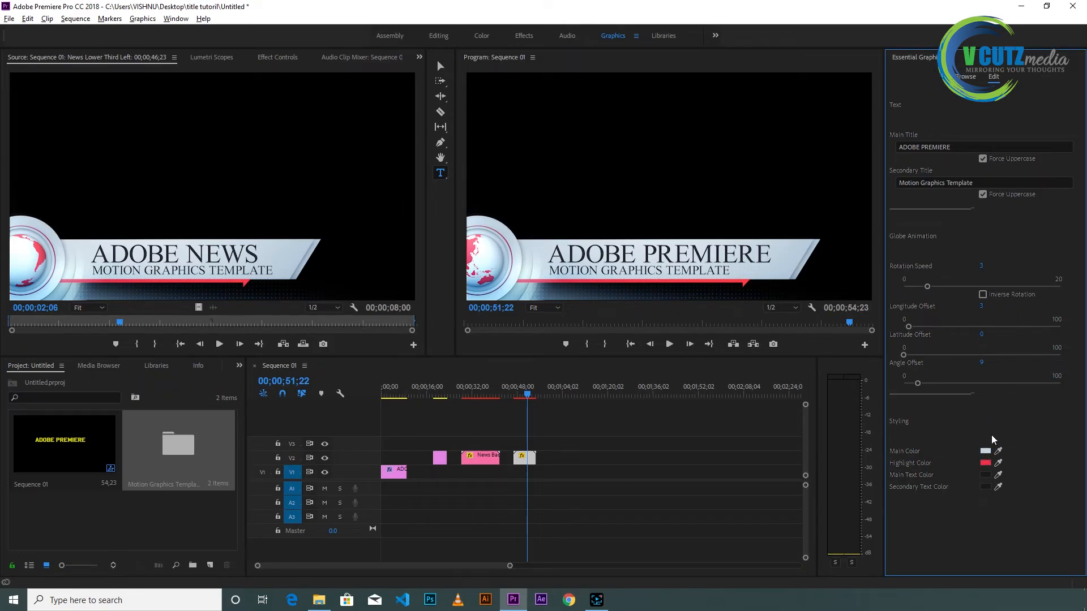
{"action": "left_click", "coordinate": [990, 454]}
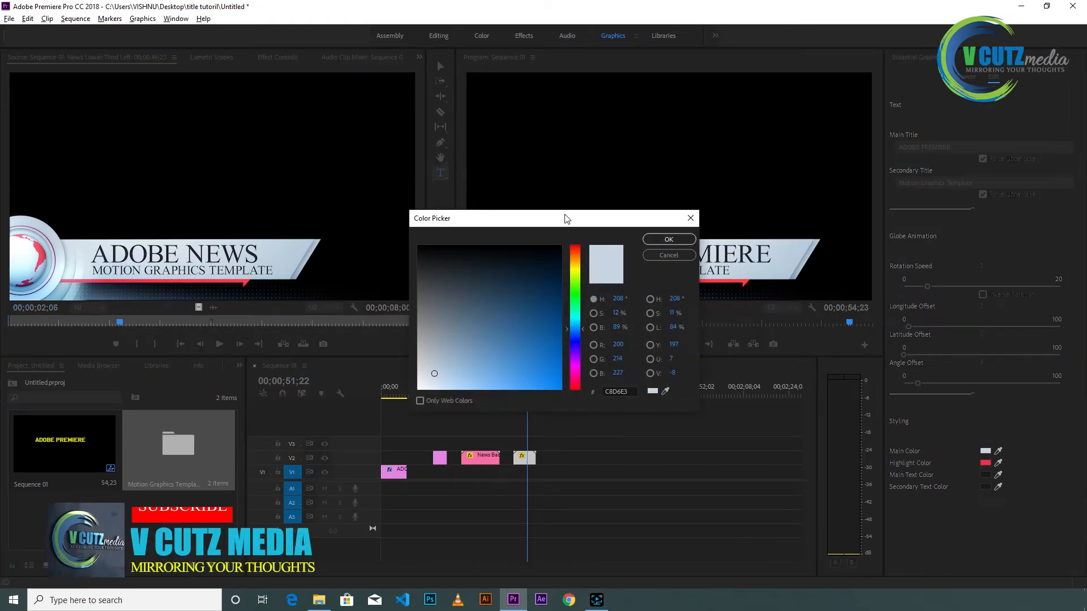
{"action": "left_click_drag", "start_coordinate": [566, 219], "coordinate": [422, 243]}
{"action": "left_click", "coordinate": [431, 320]}
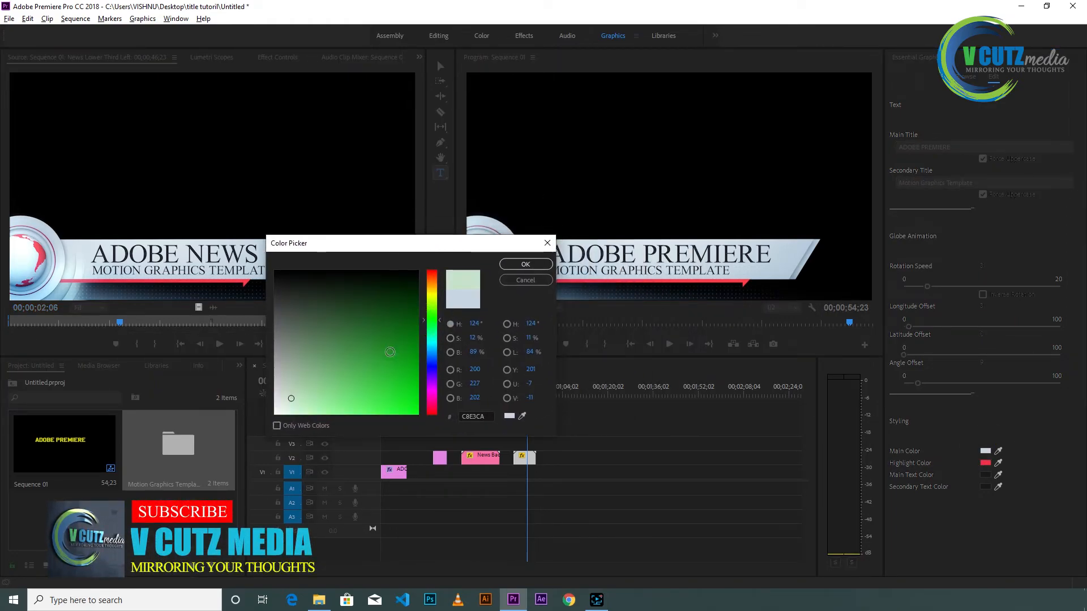
{"action": "left_click_drag", "start_coordinate": [429, 321], "coordinate": [429, 295]}
{"action": "left_click", "coordinate": [370, 386]}
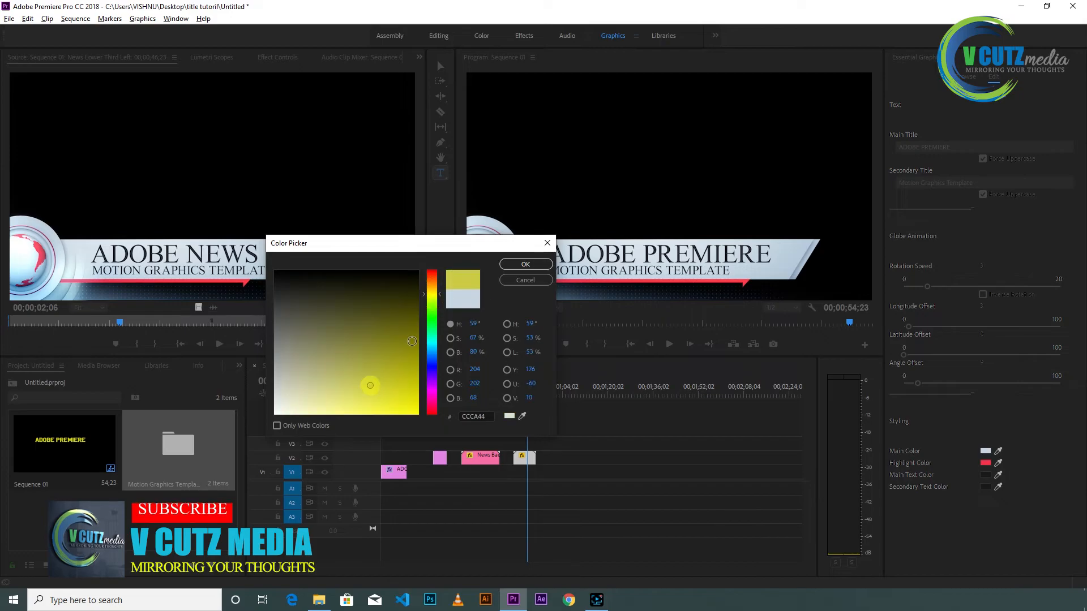
{"action": "left_click", "coordinate": [525, 264]}
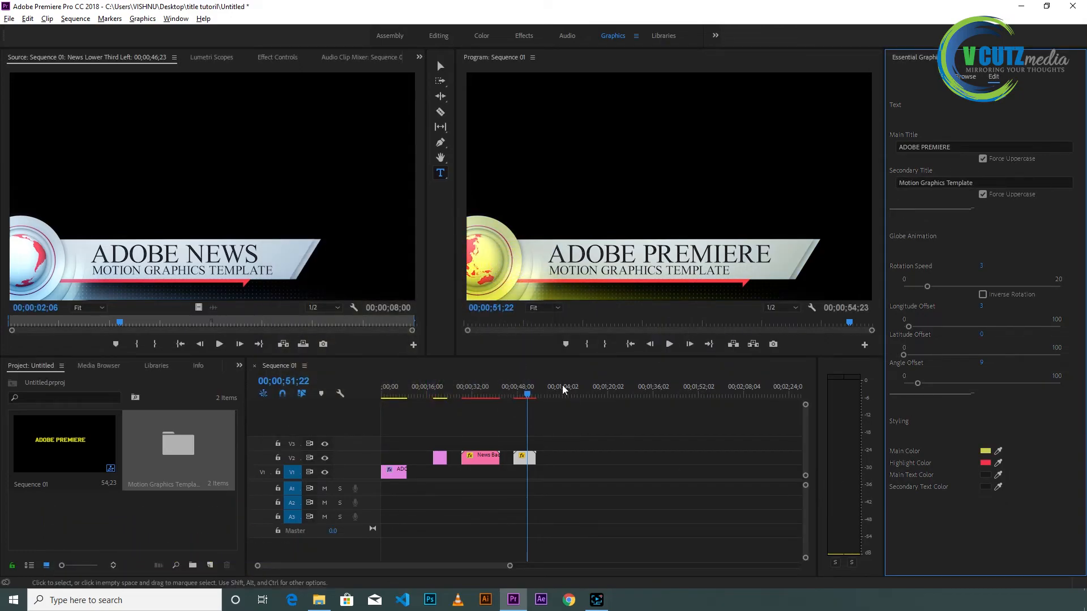
- Set the news lower third's Highlight Color to black and scrub through the clip to 00;00;51;28
{"action": "left_click", "coordinate": [985, 463]}
{"action": "left_click", "coordinate": [485, 286]}
{"action": "left_click", "coordinate": [656, 241]}
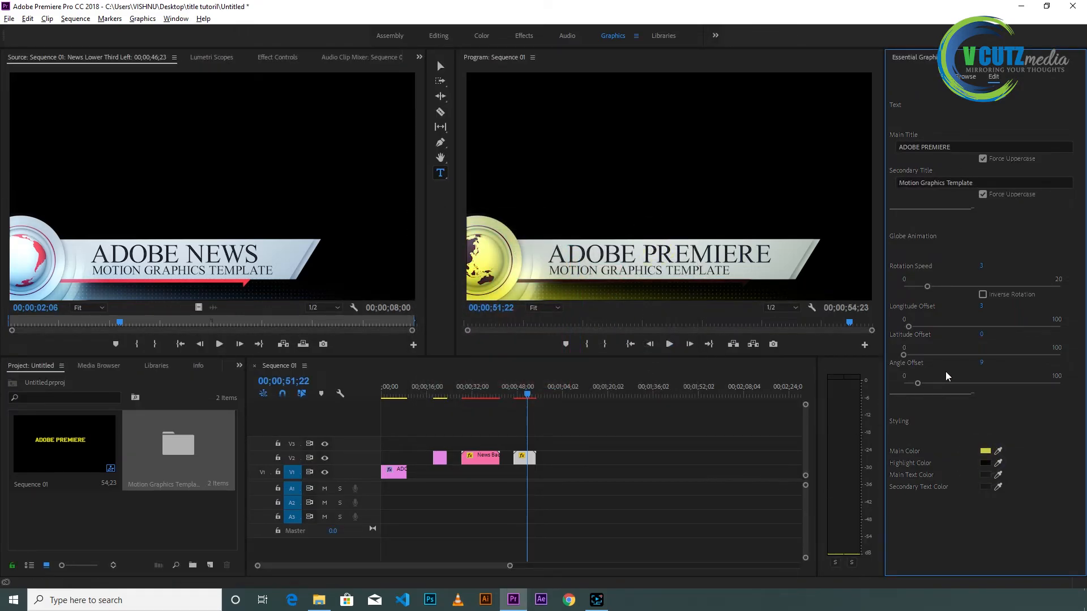
{"action": "left_click", "coordinate": [529, 394]}
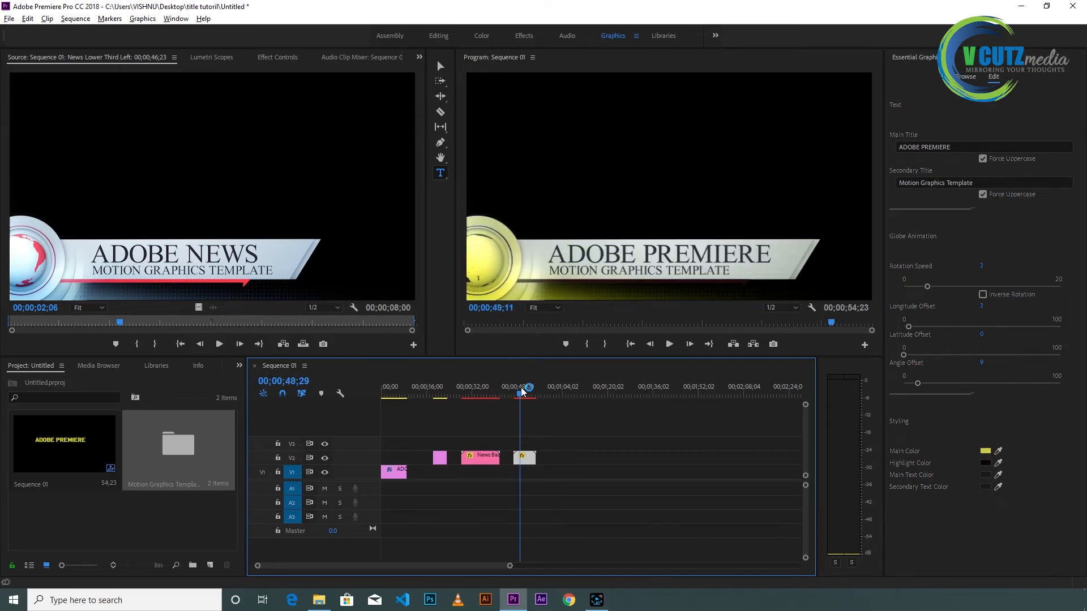
{"action": "left_click_drag", "start_coordinate": [530, 388], "coordinate": [531, 389]}
- Browse the Essential Graphics templates in the Social Media and [AE] Sports Package folders
{"action": "left_click", "coordinate": [965, 76]}
{"action": "left_click", "coordinate": [971, 108]}
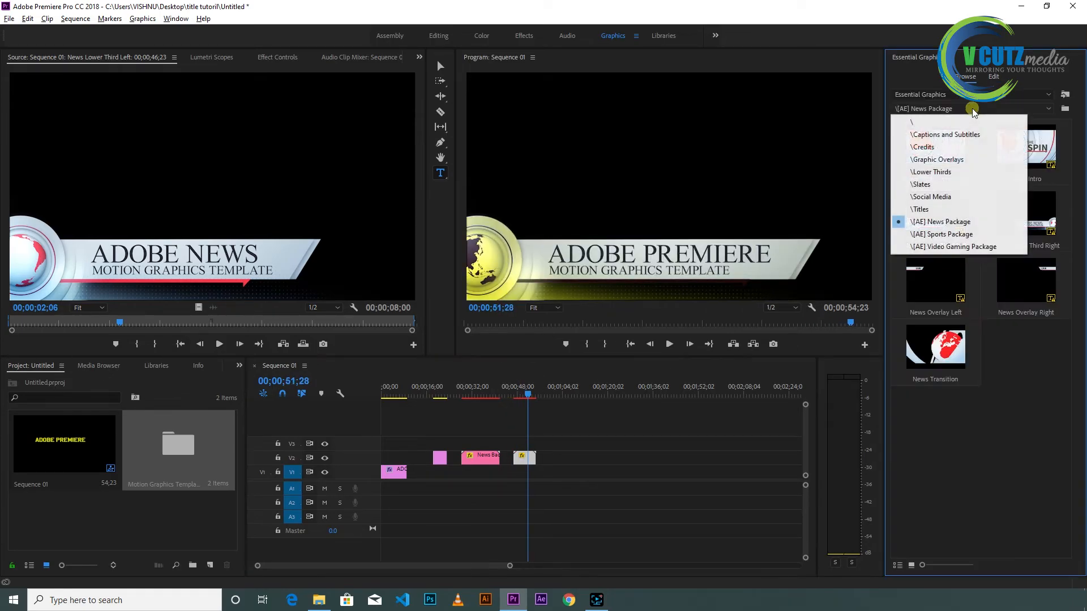
{"action": "left_click", "coordinate": [956, 196]}
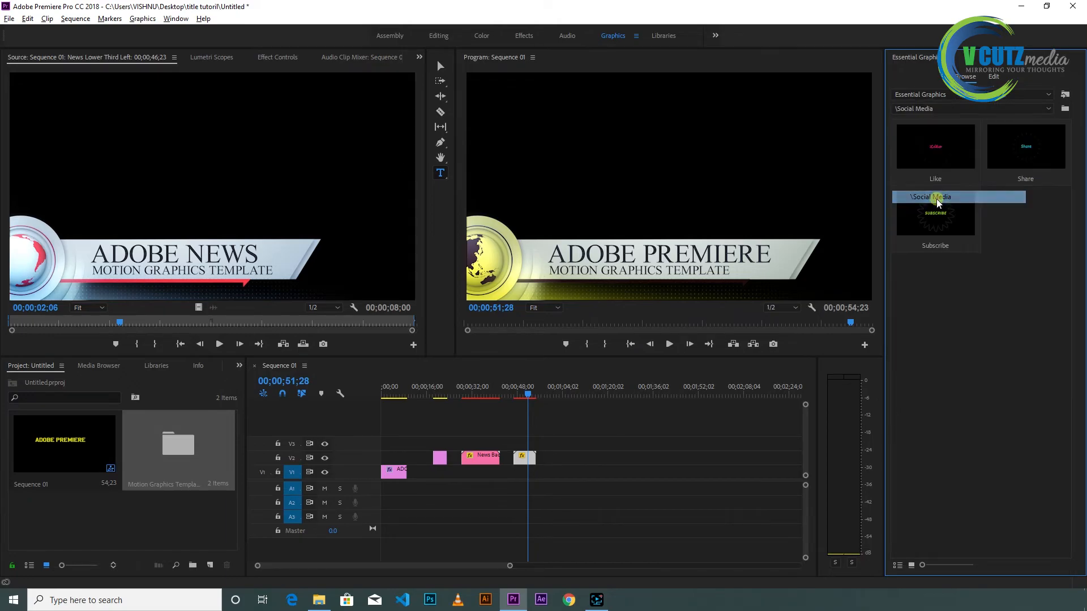
{"action": "left_click", "coordinate": [937, 108]}
{"action": "left_click", "coordinate": [932, 235]}
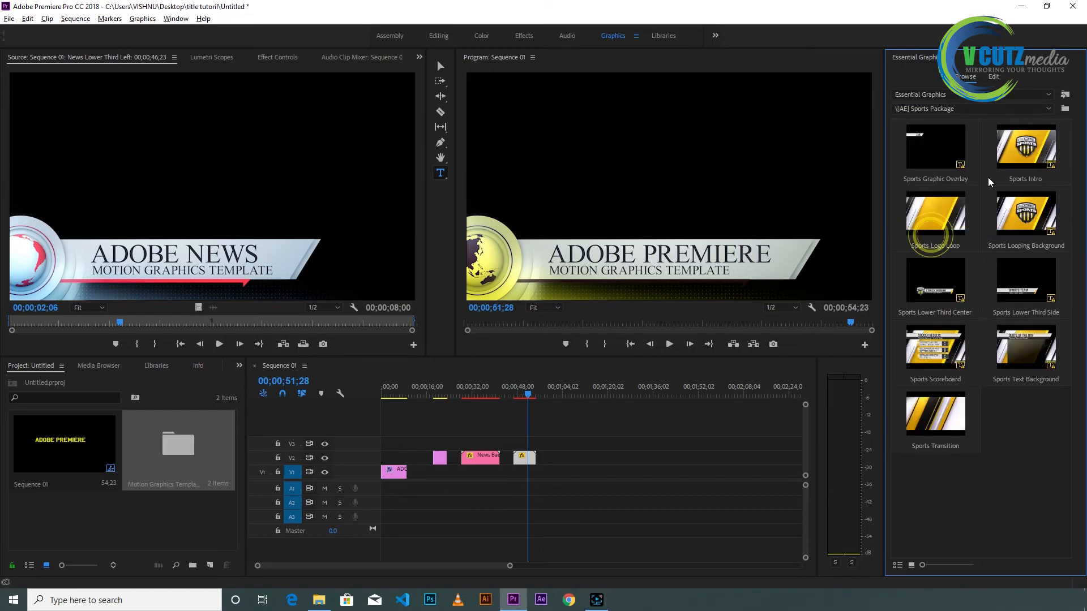
- Place the Gaming Lower Third Right template from the [AE] Video Gaming Package folder on track V3, after the news lower third
{"action": "left_click", "coordinate": [932, 107]}
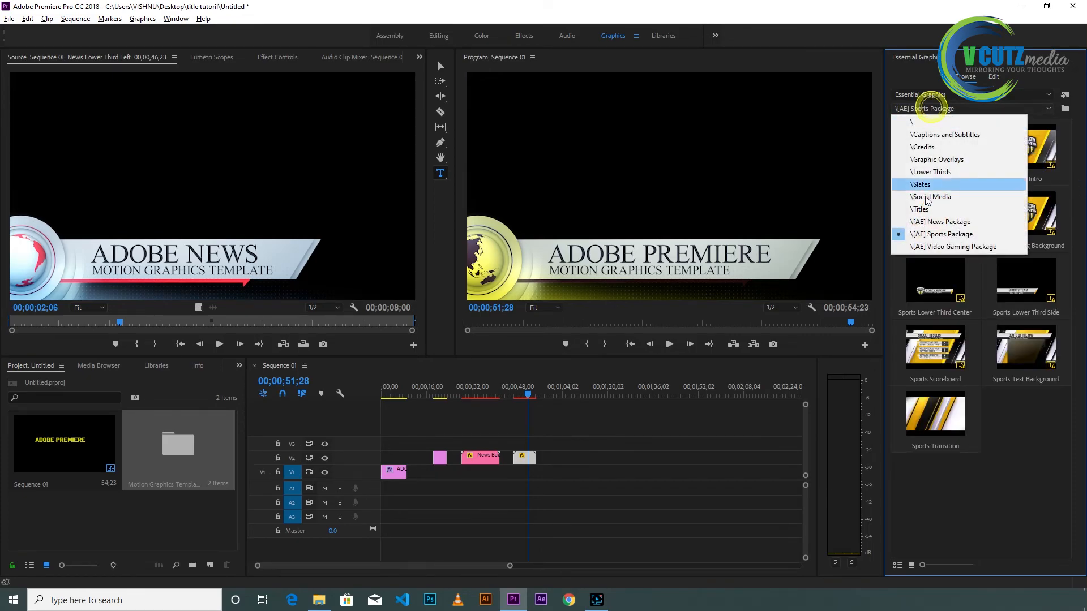
{"action": "left_click", "coordinate": [926, 245]}
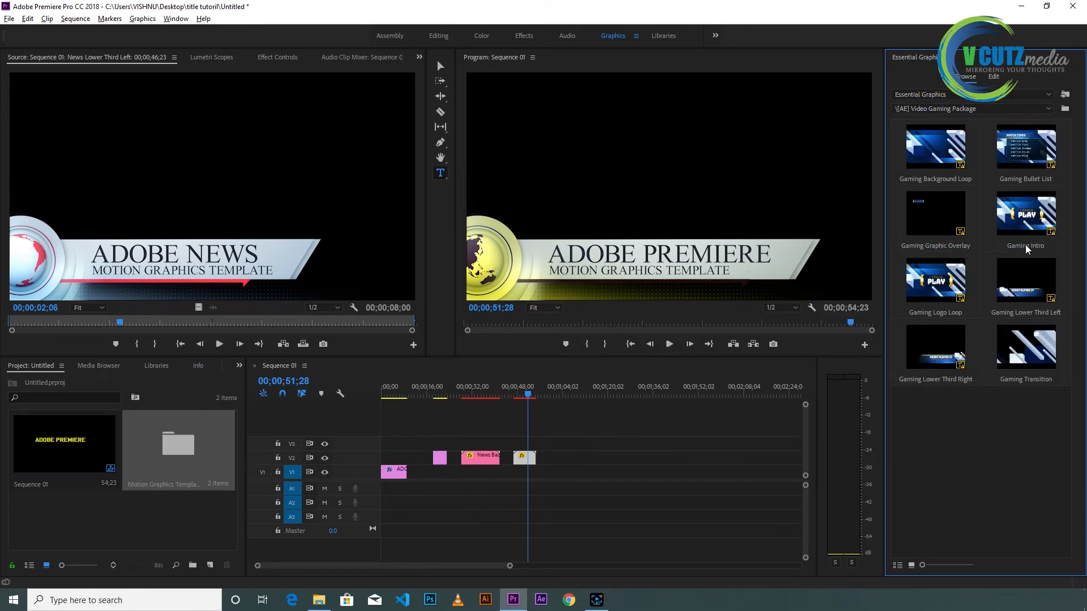
{"action": "left_click_drag", "start_coordinate": [948, 365], "coordinate": [556, 444]}
{"action": "left_click", "coordinate": [675, 369]}
- Preview the gaming lower third, leaving the playhead at 00;01;02;12, and move the clip up to track V4
{"action": "left_click", "coordinate": [550, 392]}
{"action": "key", "text": "space"}
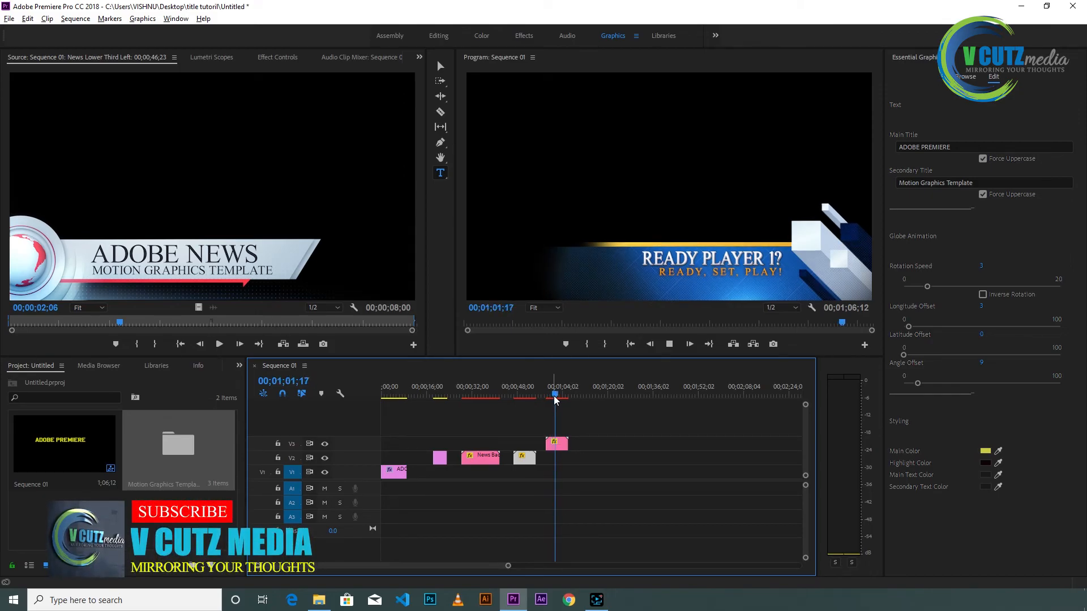
{"action": "left_click", "coordinate": [554, 396]}
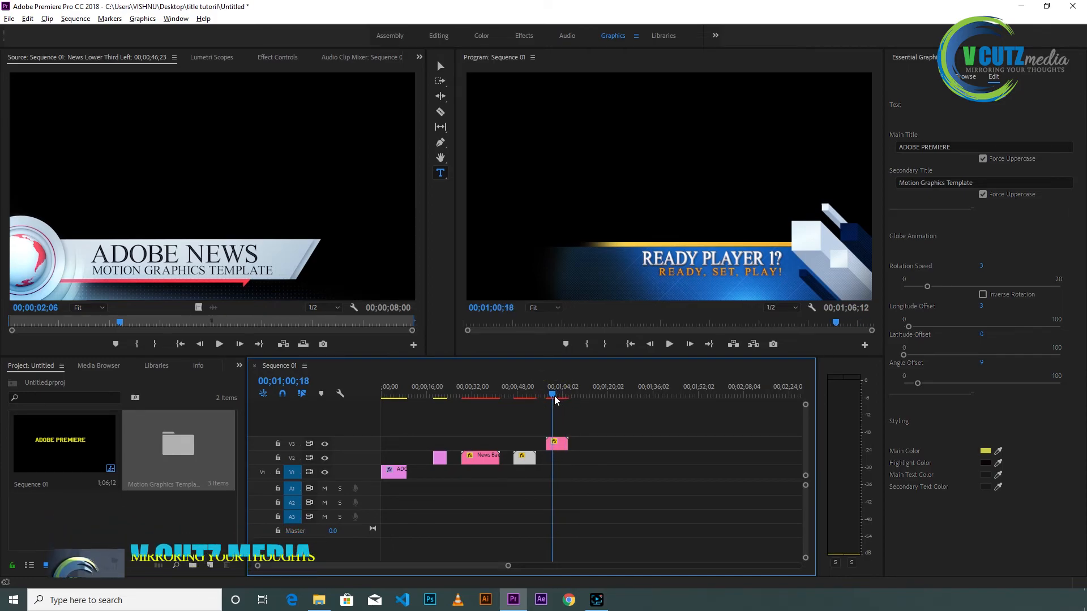
{"action": "left_click", "coordinate": [559, 398]}
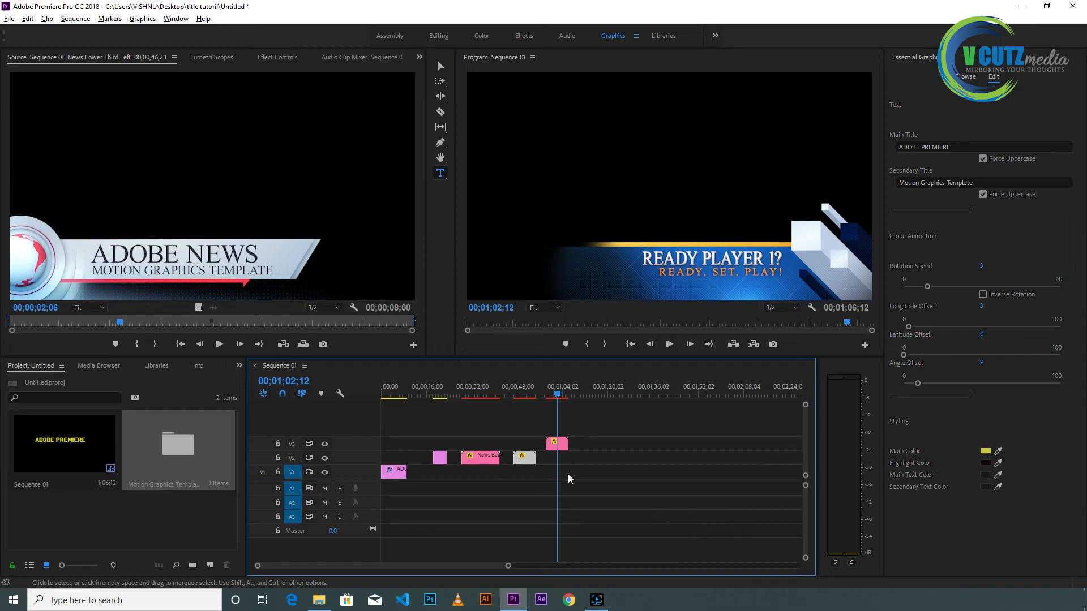
{"action": "left_click_drag", "start_coordinate": [560, 444], "coordinate": [559, 432]}
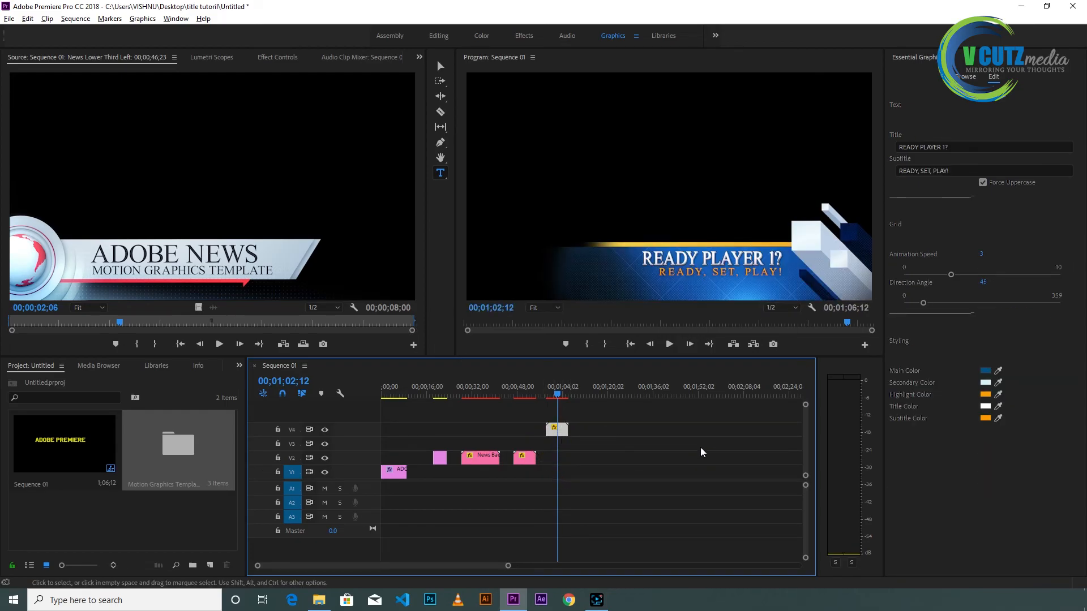